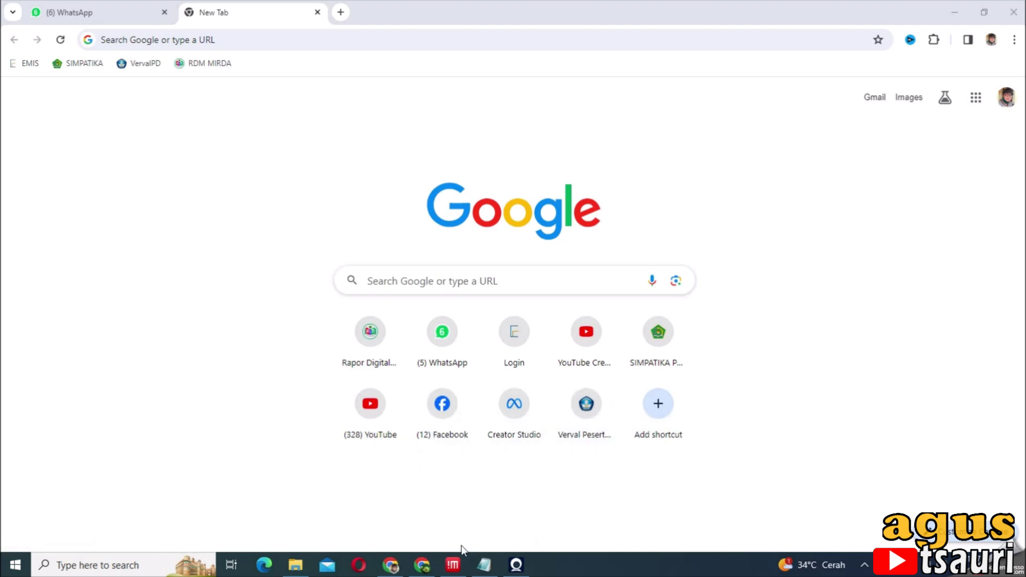
# - Check the running remote desktop session, then bring up the NoMachine machines list
pyautogui.click(422, 567)
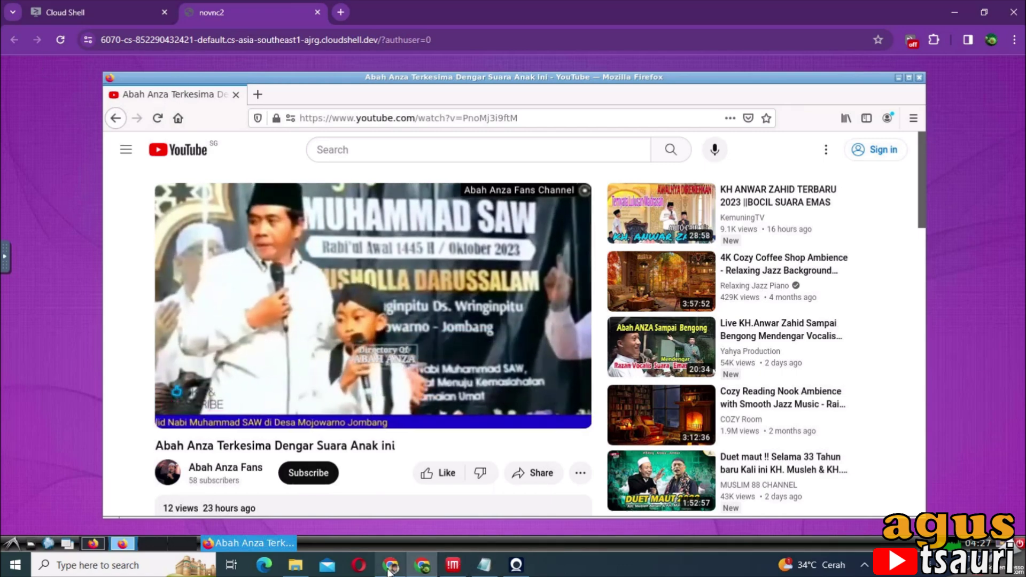
pyautogui.click(422, 565)
pyautogui.click(451, 566)
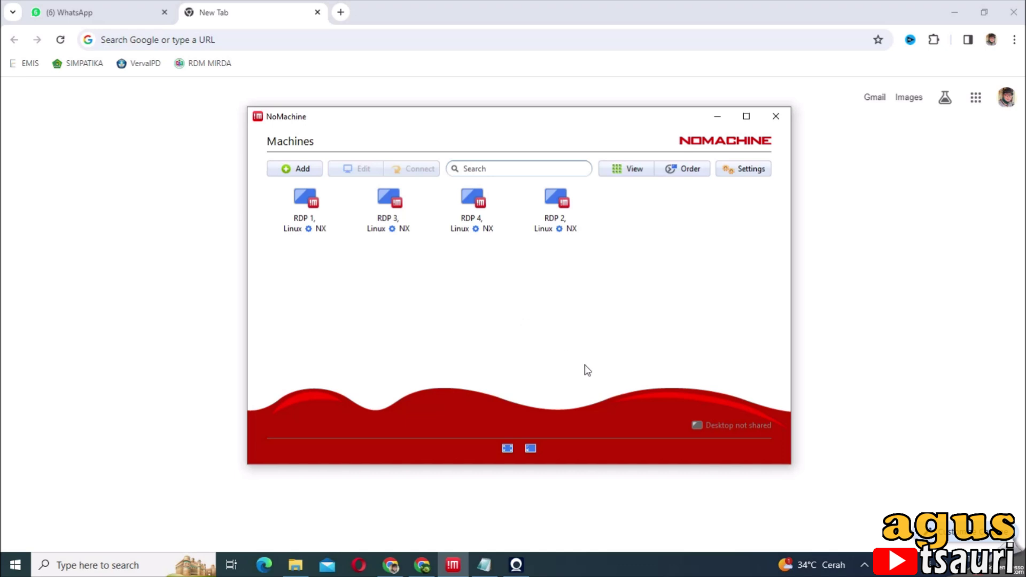
# - Open a new Chrome window under another profile and show the 'buat rdp gratis' notes
pyautogui.click(991, 41)
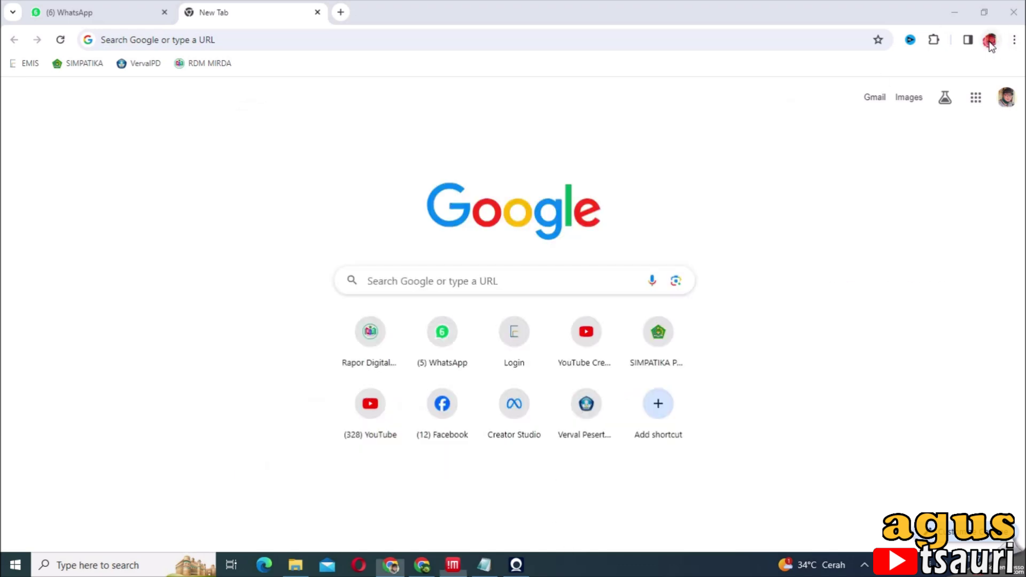
pyautogui.scroll(-4, 962, 460)
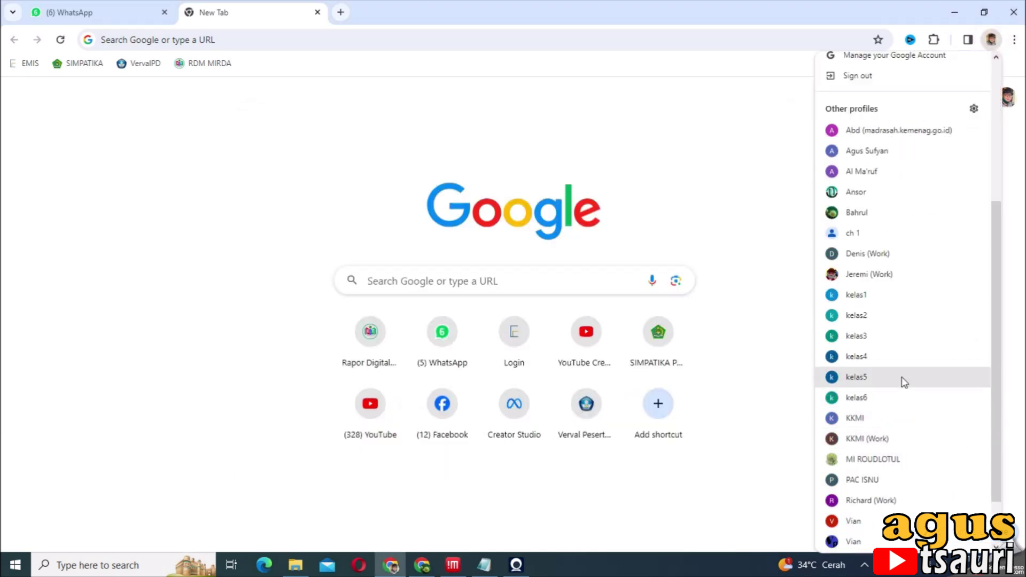
pyautogui.click(883, 397)
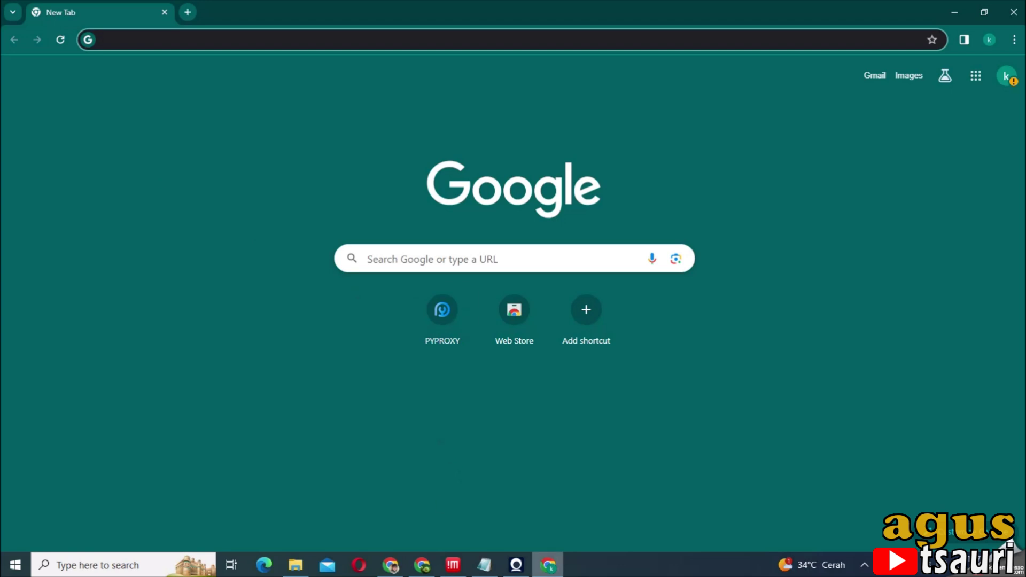
pyautogui.click(484, 565)
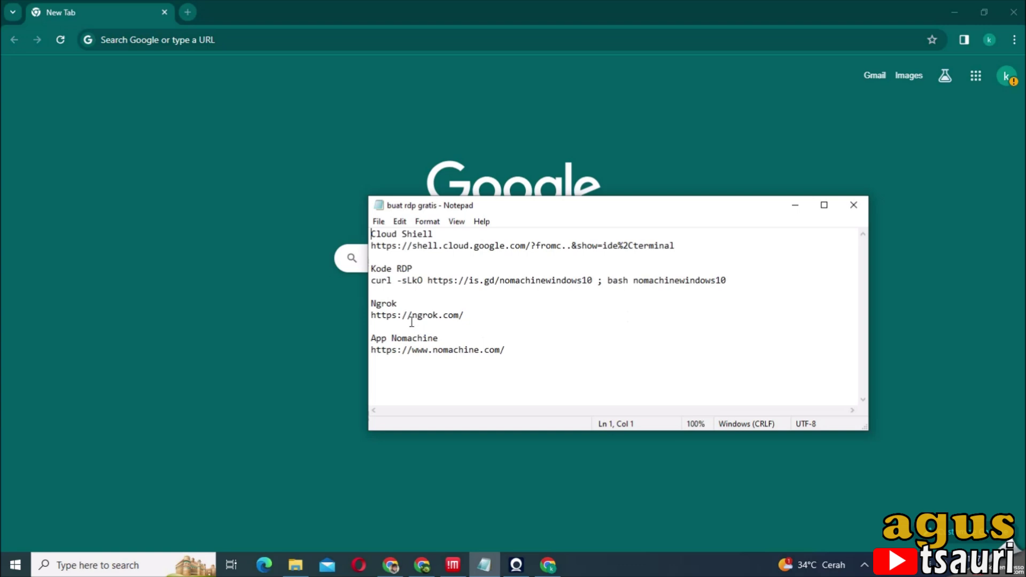
# - Review the ngrok and NoMachine links in the notes, then return to Chrome
pyautogui.click(477, 318)
pyautogui.click(409, 351)
pyautogui.click(234, 361)
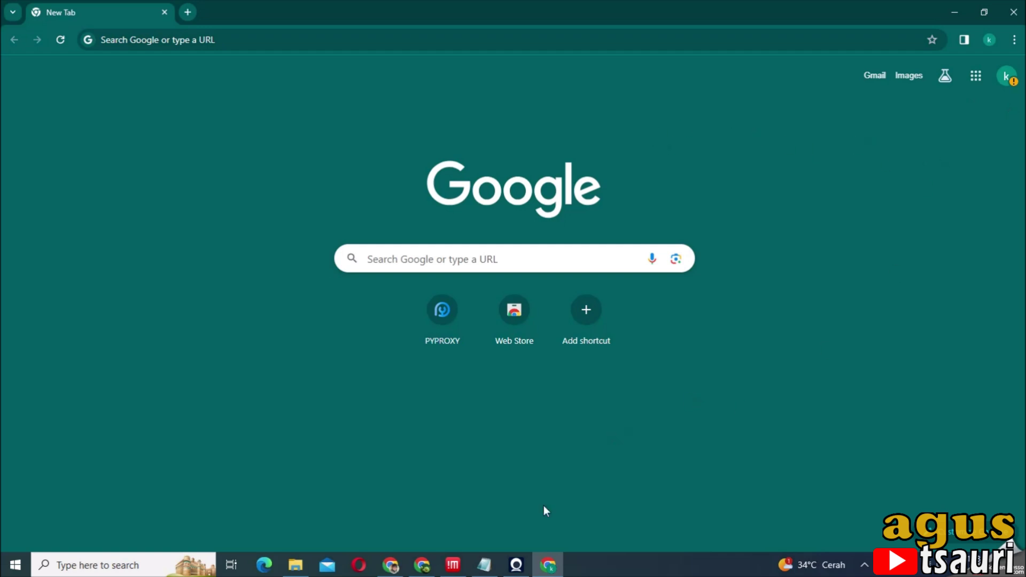
# - Select the full shell.cloud.google.com URL on line 2 of the notes
pyautogui.click(484, 565)
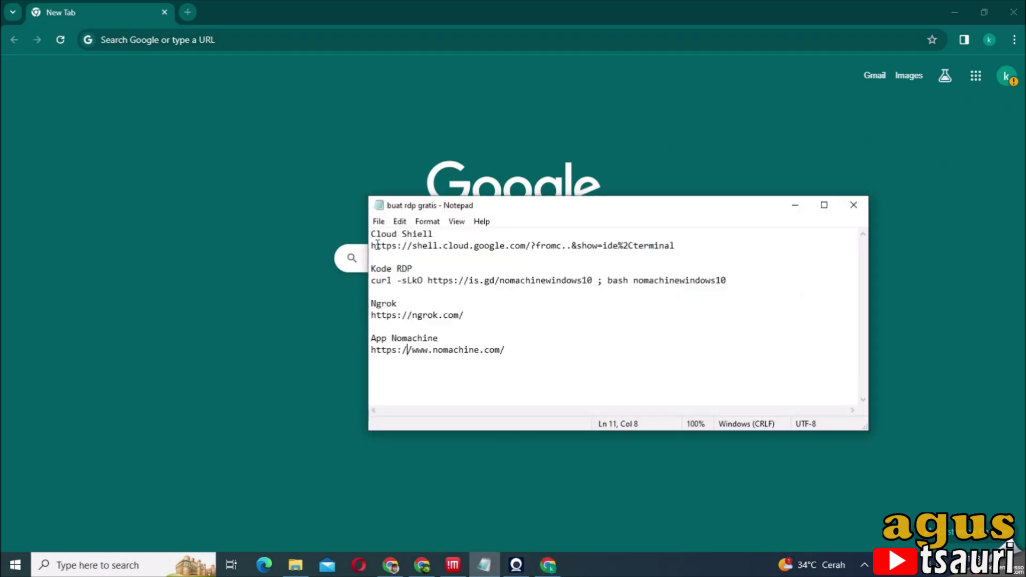
pyautogui.moveTo(372, 247); pyautogui.dragTo(678, 245)
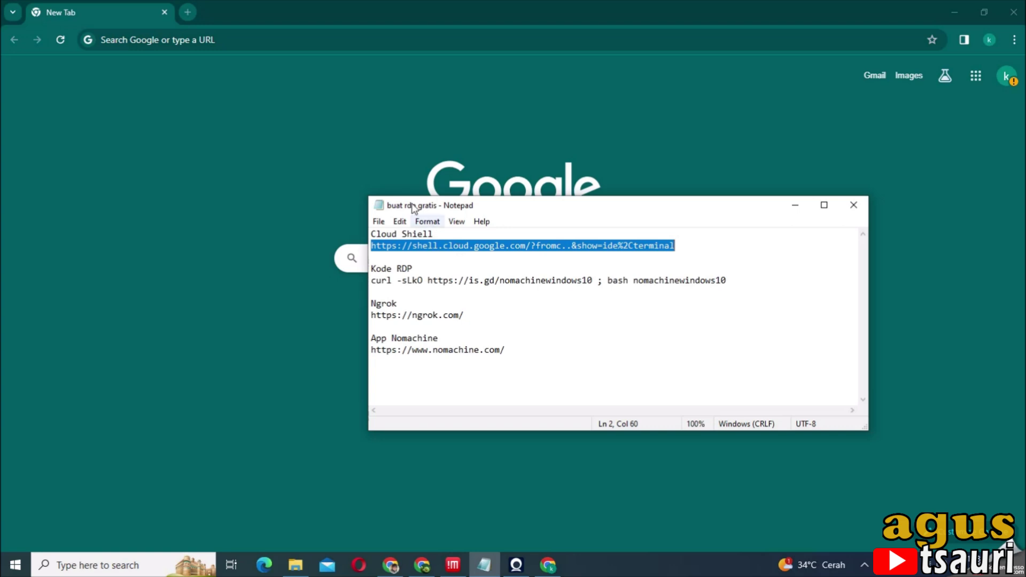
pyautogui.click(318, 80)
# - Paste the Cloud Shell link into Chrome's address bar and load it
pyautogui.click(266, 44)
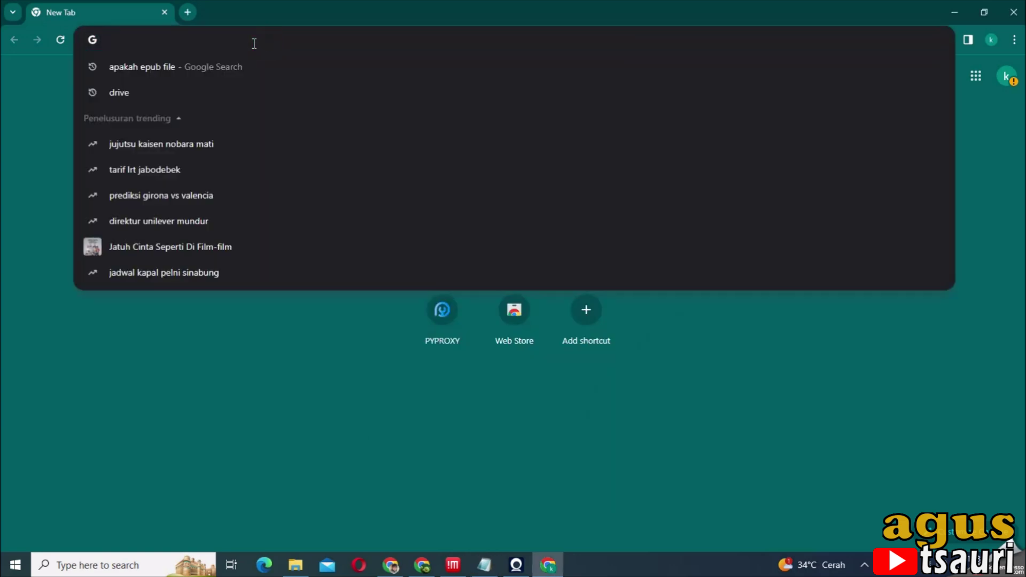
pyautogui.write('https://shell.cloud.google.com/?fromc..&show=ide%2Cterminal')
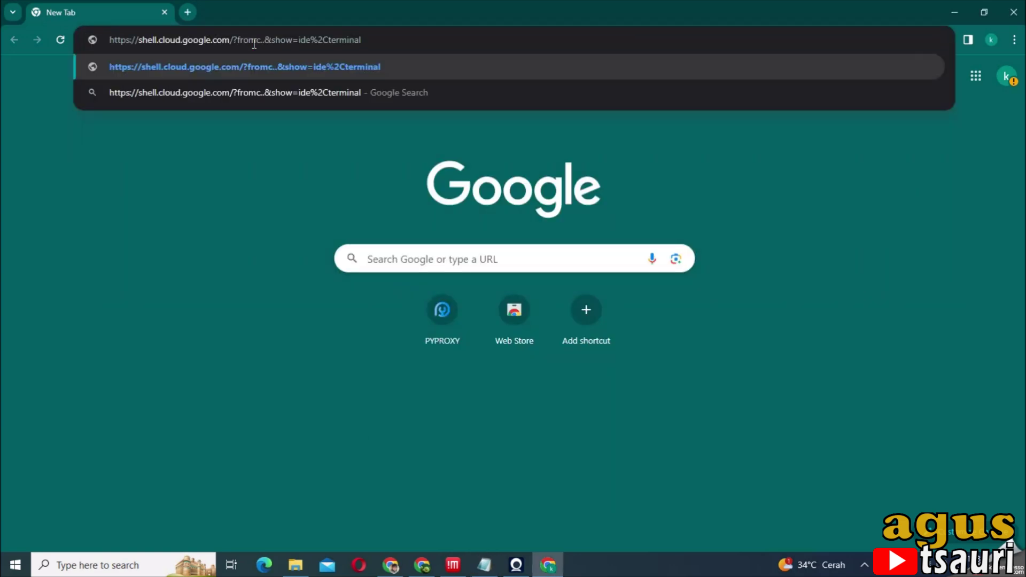
pyautogui.press('Return')
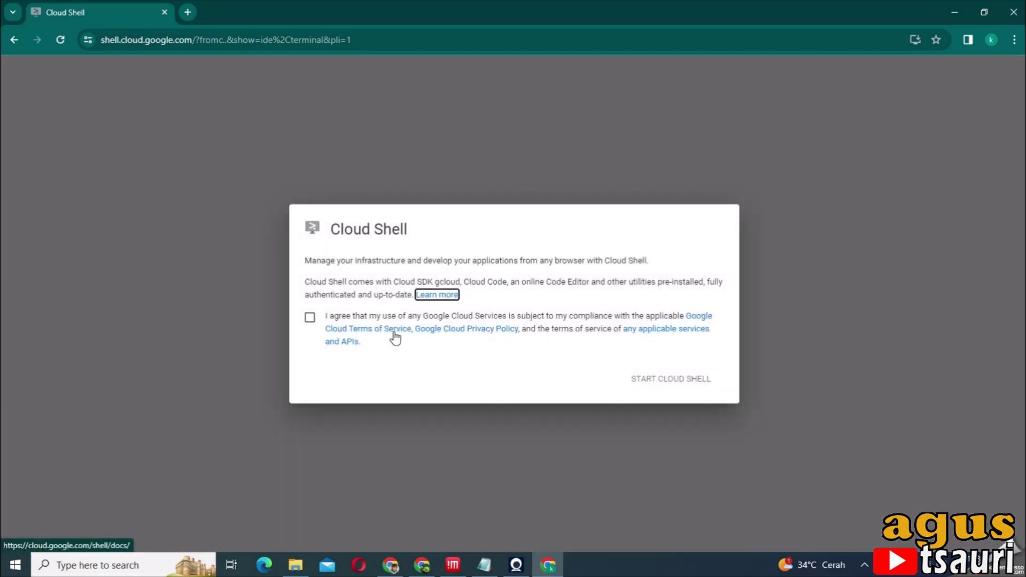
# - Accept the Cloud Shell terms and start Cloud Shell
pyautogui.click(310, 317)
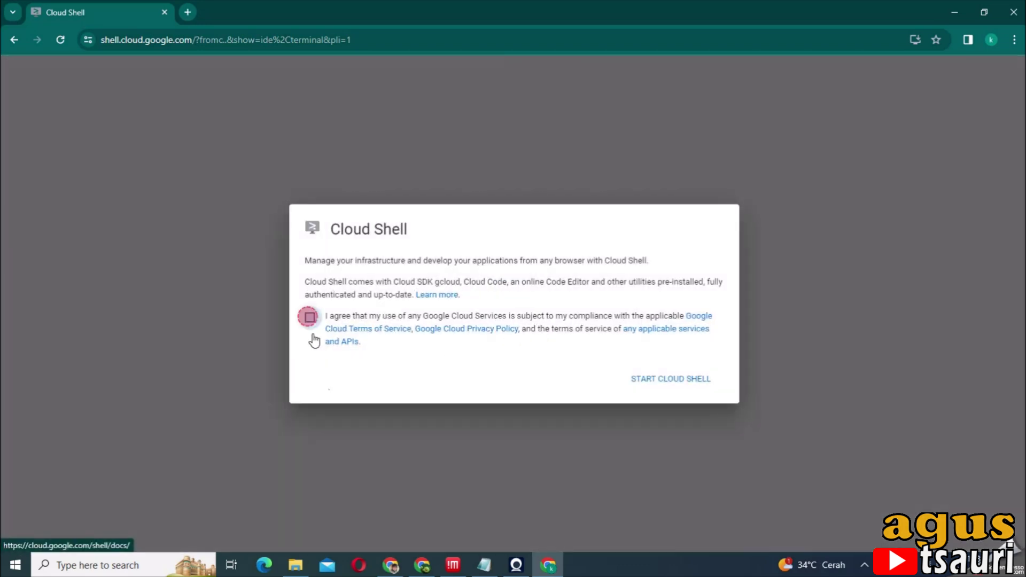
pyautogui.click(670, 381)
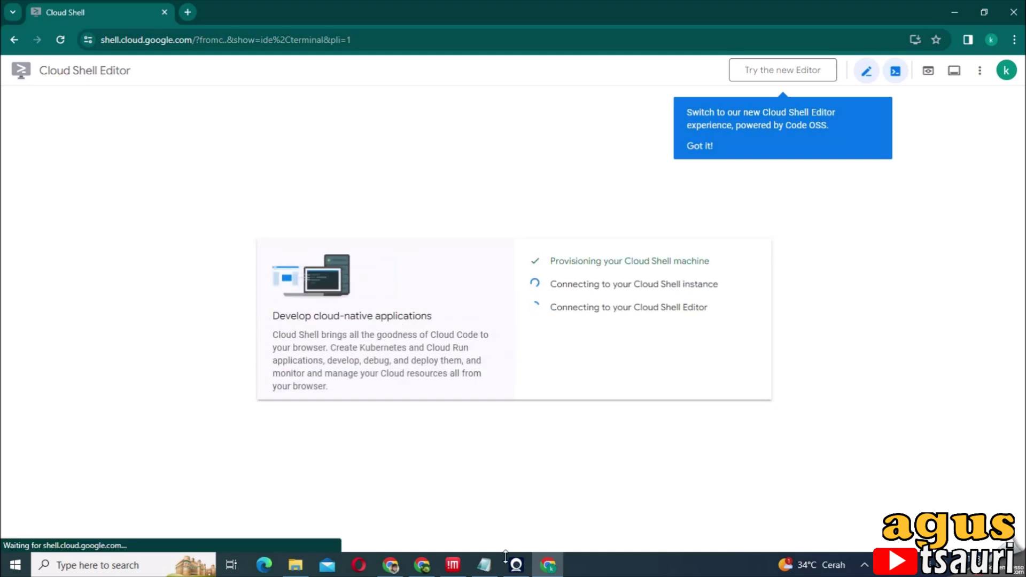
pyautogui.click(484, 565)
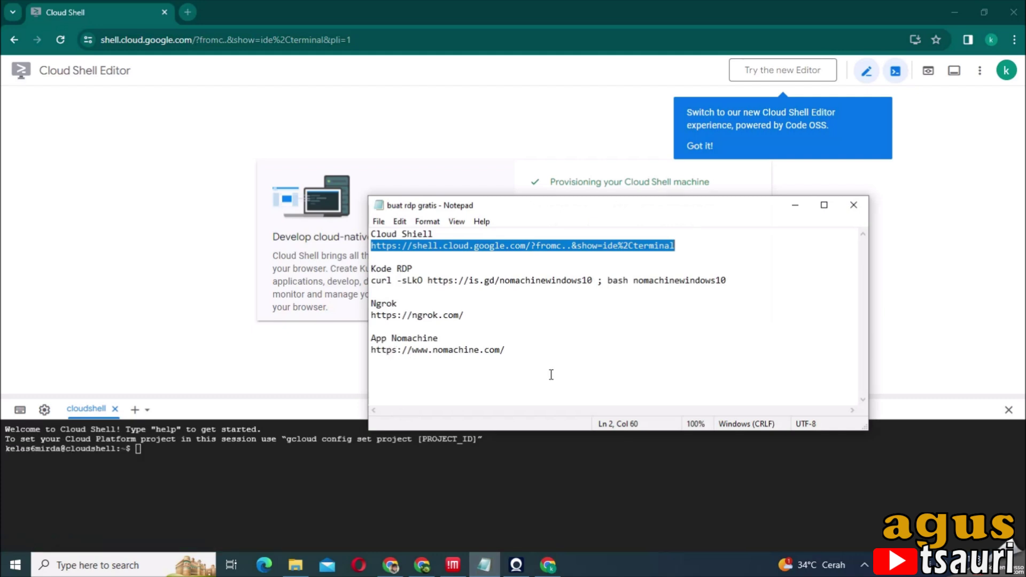
# - Copy the Kode RDP curl command from the notes and return to the Cloud Shell terminal prompt
pyautogui.click(918, 314)
pyautogui.click(148, 452)
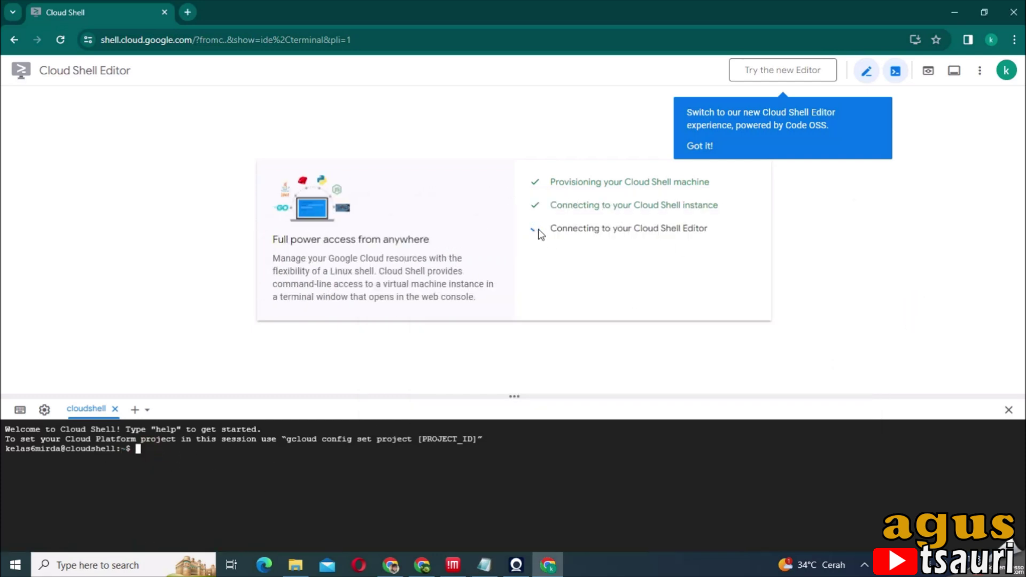
pyautogui.click(484, 565)
pyautogui.moveTo(371, 284); pyautogui.dragTo(728, 280)
pyautogui.click(728, 274)
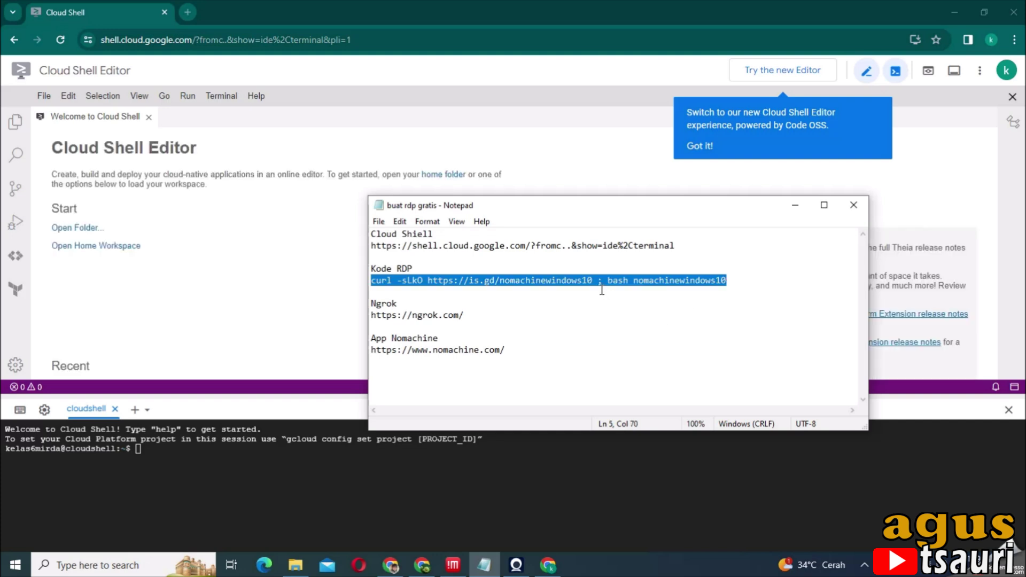
pyautogui.click(283, 406)
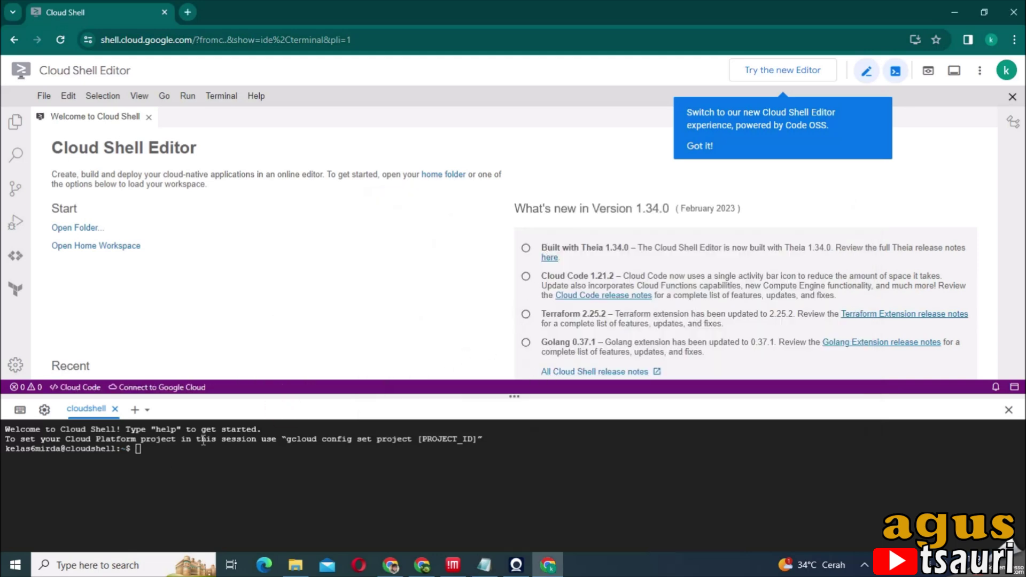
pyautogui.click(149, 450)
# - Paste and run the Kode RDP curl setup command in the Cloud Shell terminal
pyautogui.write('curl -sLkO https://is.gd/nomachinewindows10 ; bash nomachinewindows10')
pyautogui.press('Return')
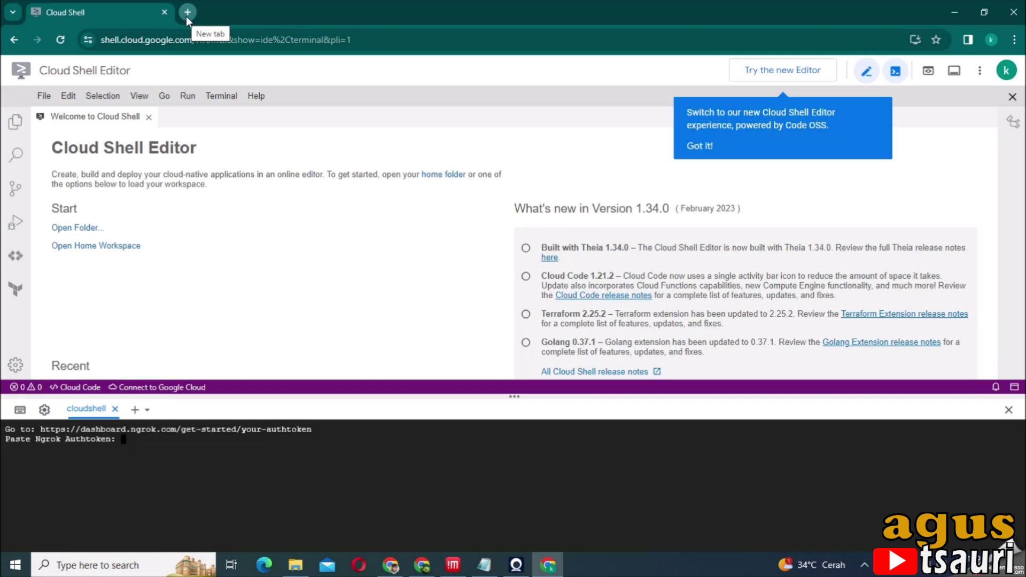
# - Open a new tab and search the web for 'ngrok'
pyautogui.click(186, 16)
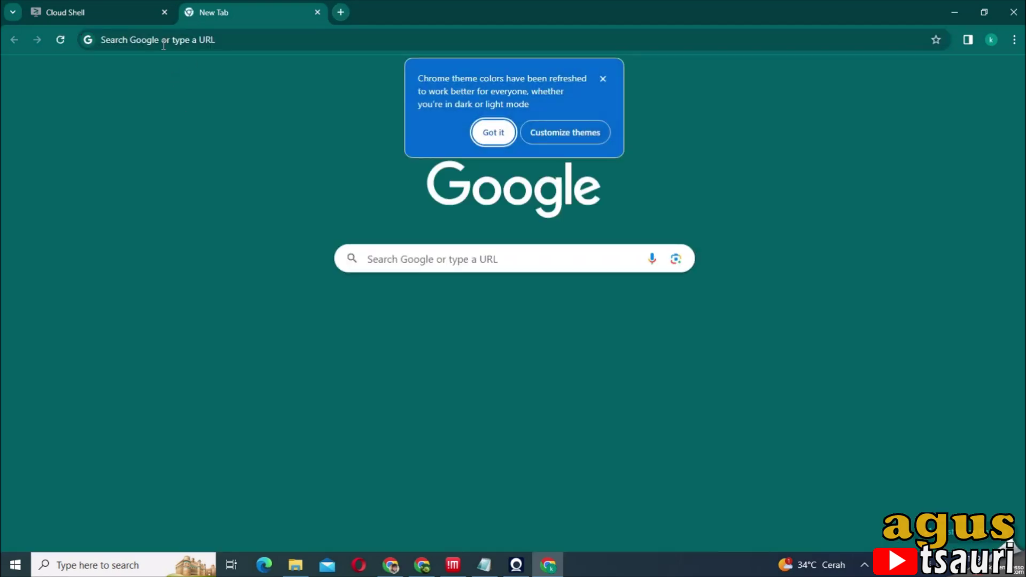
pyautogui.click(163, 45)
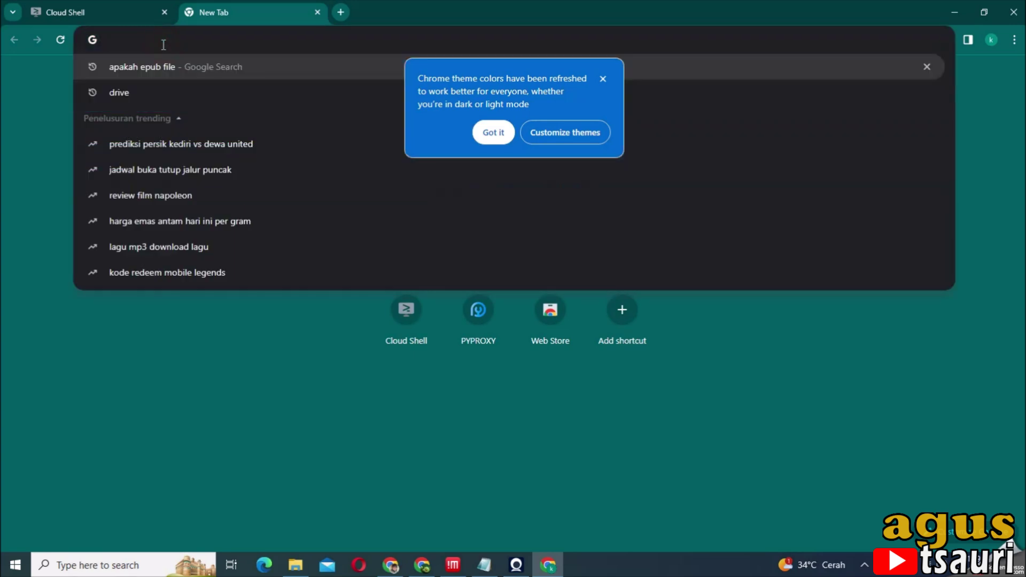
pyautogui.write('ngrok')
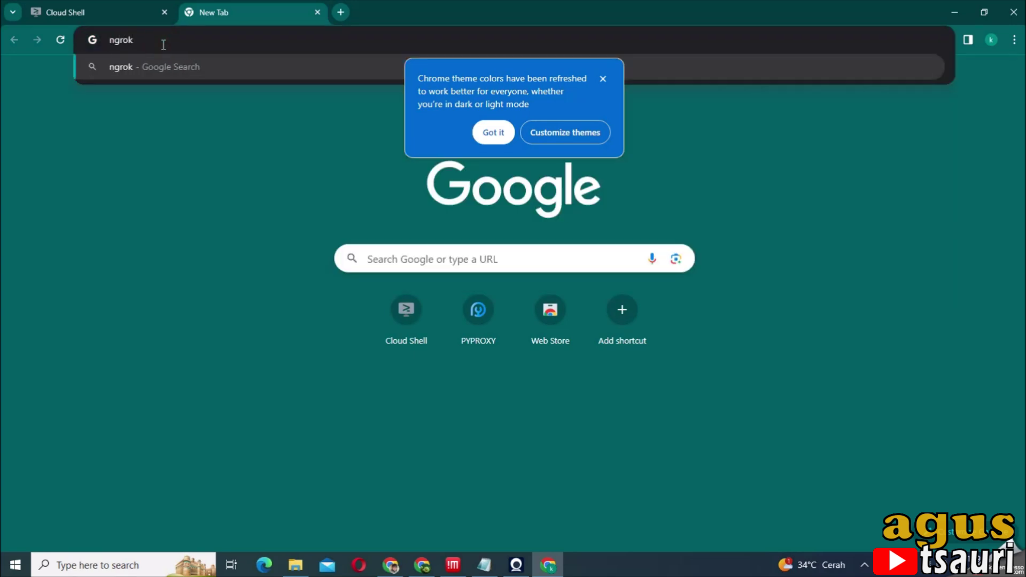
pyautogui.press('Return')
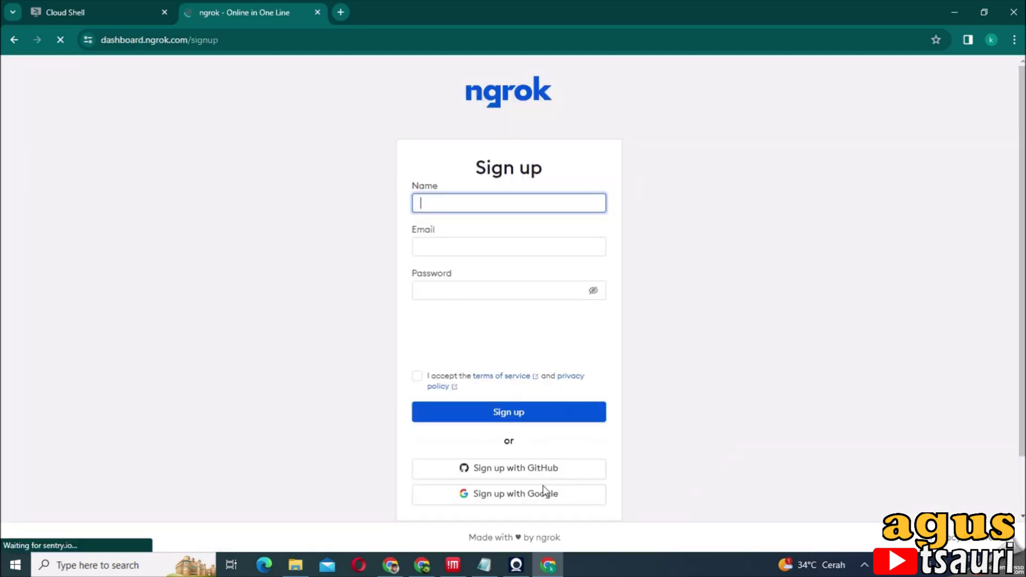
# - Sign up to ngrok using the Google account and confirm creating the new ngrok account
pyautogui.scroll(-2, 516, 493)
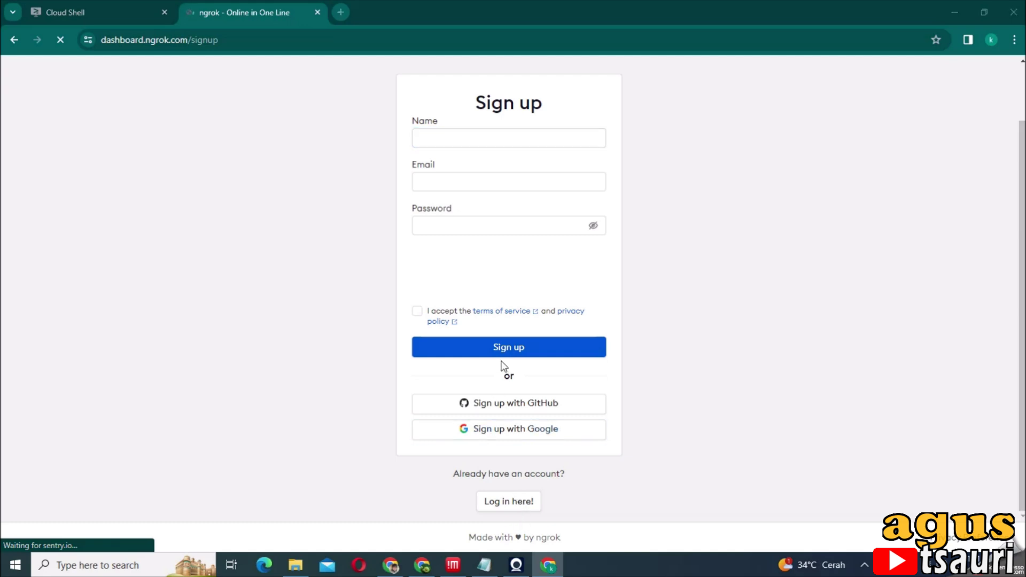
pyautogui.click(517, 433)
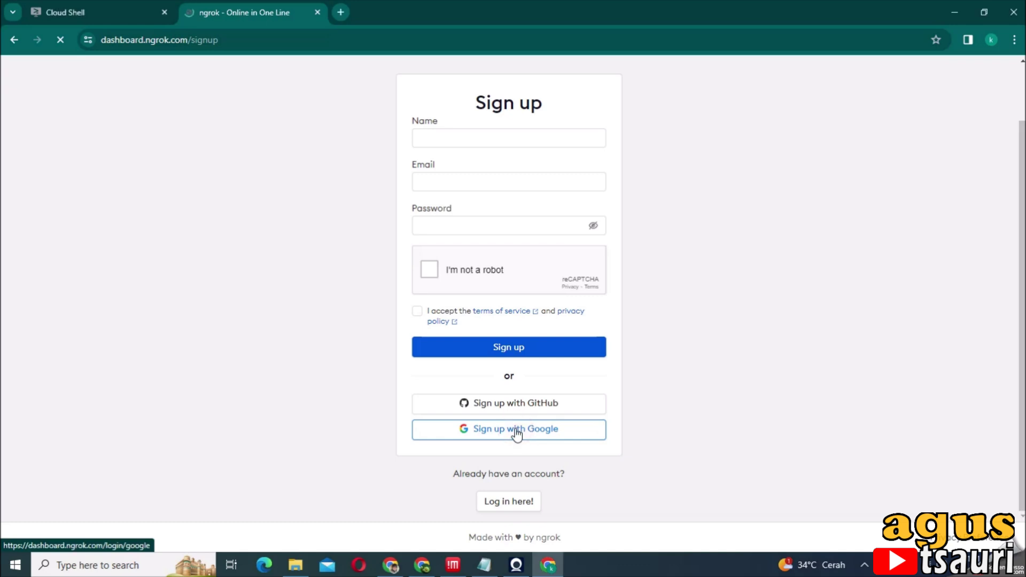
pyautogui.click(516, 433)
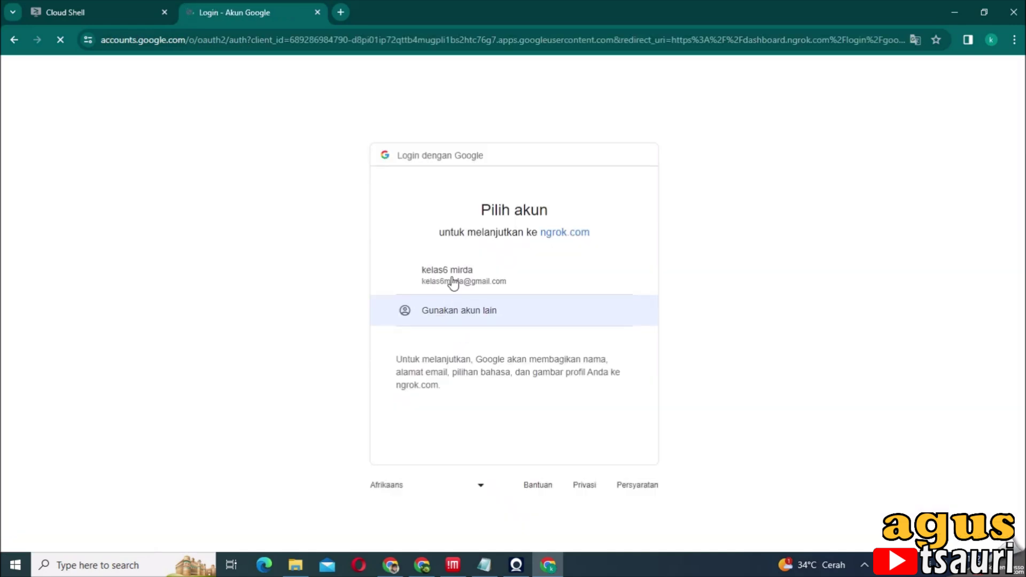
pyautogui.click(453, 283)
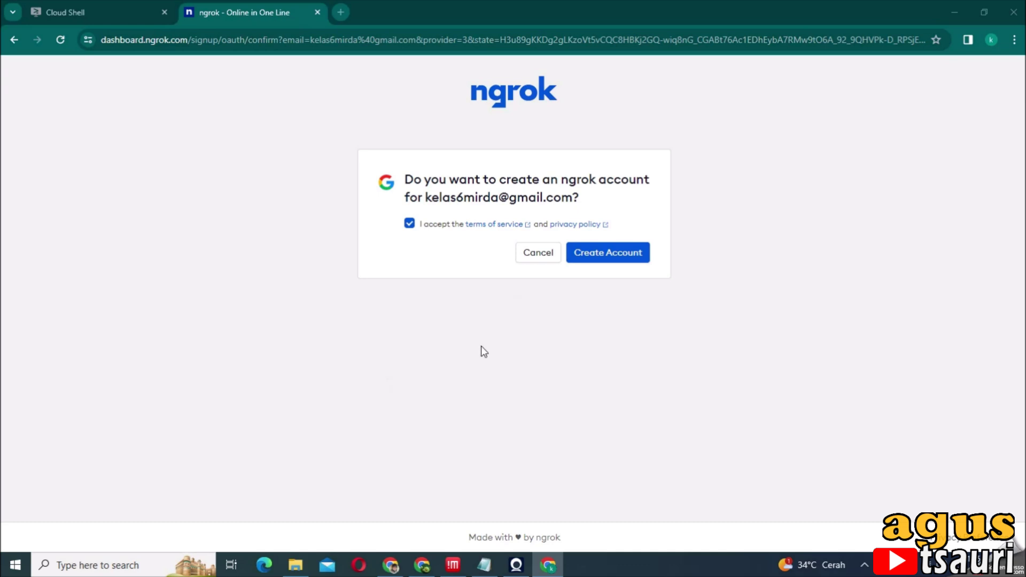
pyautogui.click(618, 257)
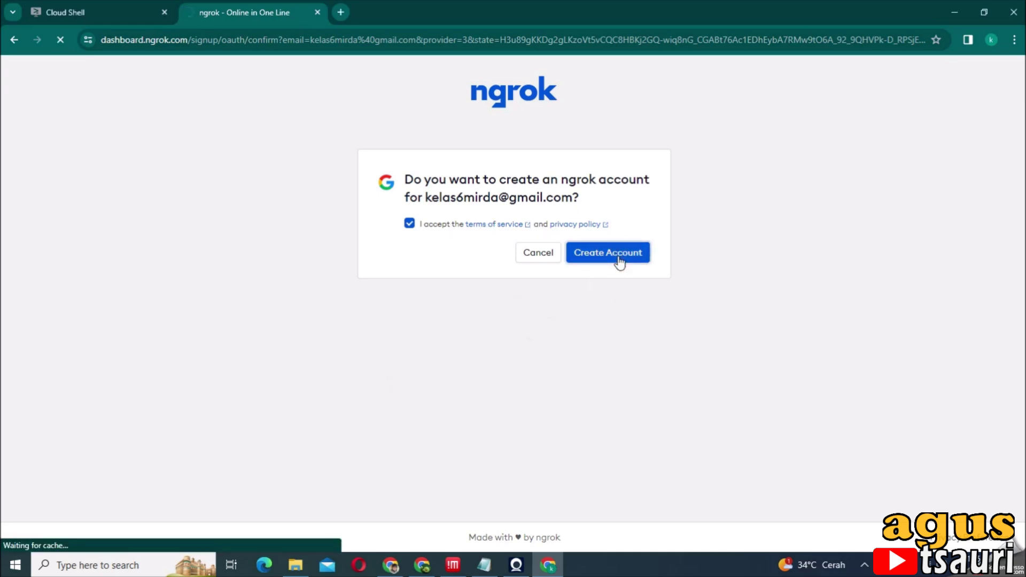
pyautogui.click(592, 256)
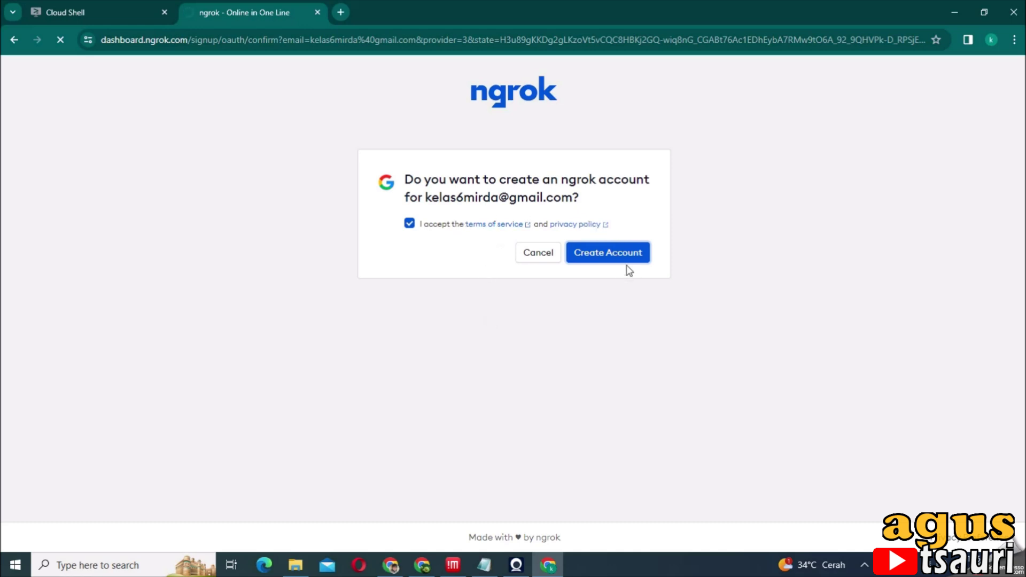
pyautogui.click(615, 255)
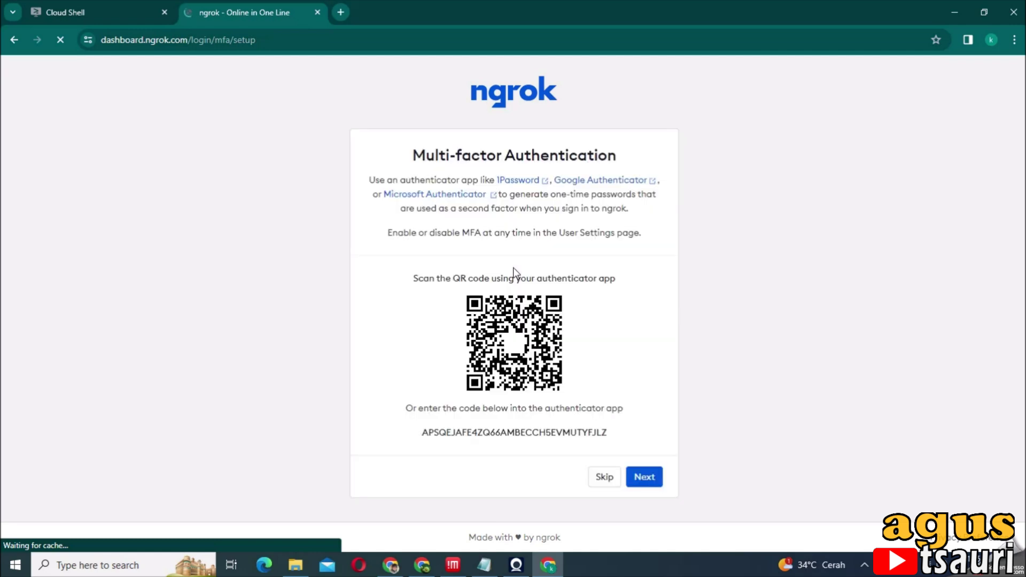
# - Skip ngrok's multi-factor authentication setup and acknowledge it can be enabled later
pyautogui.click(607, 479)
pyautogui.click(604, 478)
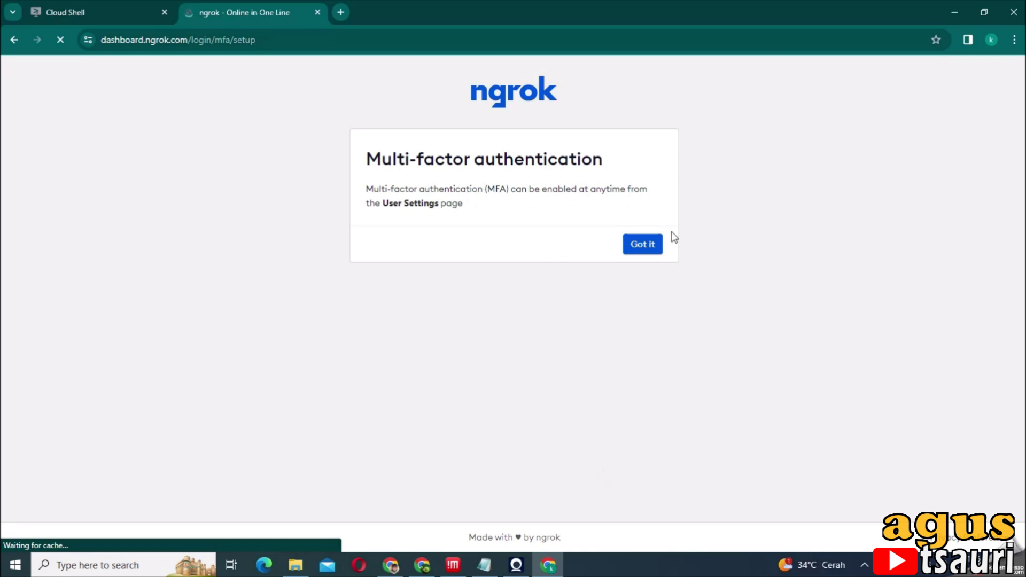
pyautogui.click(642, 251)
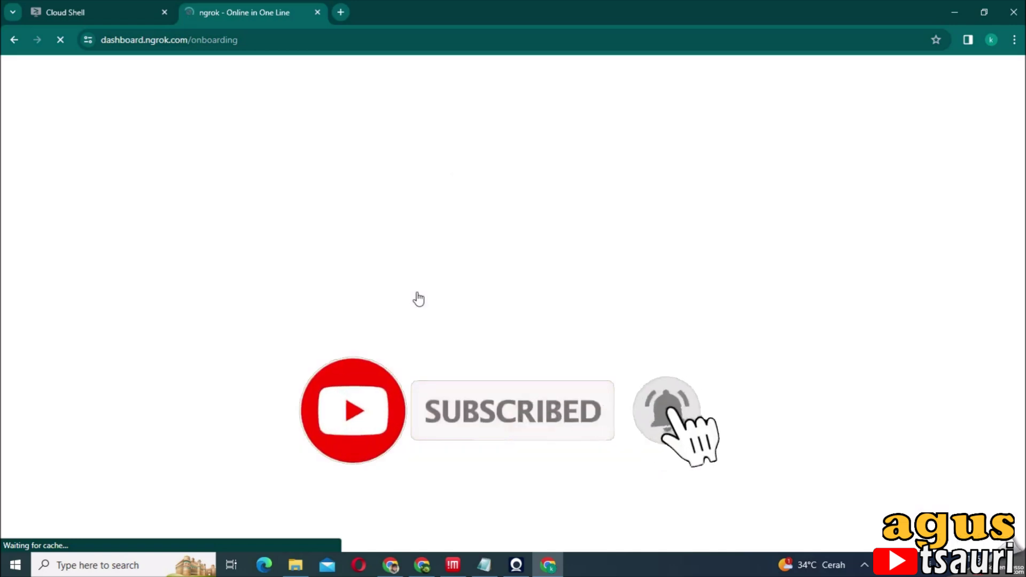
pyautogui.click(484, 564)
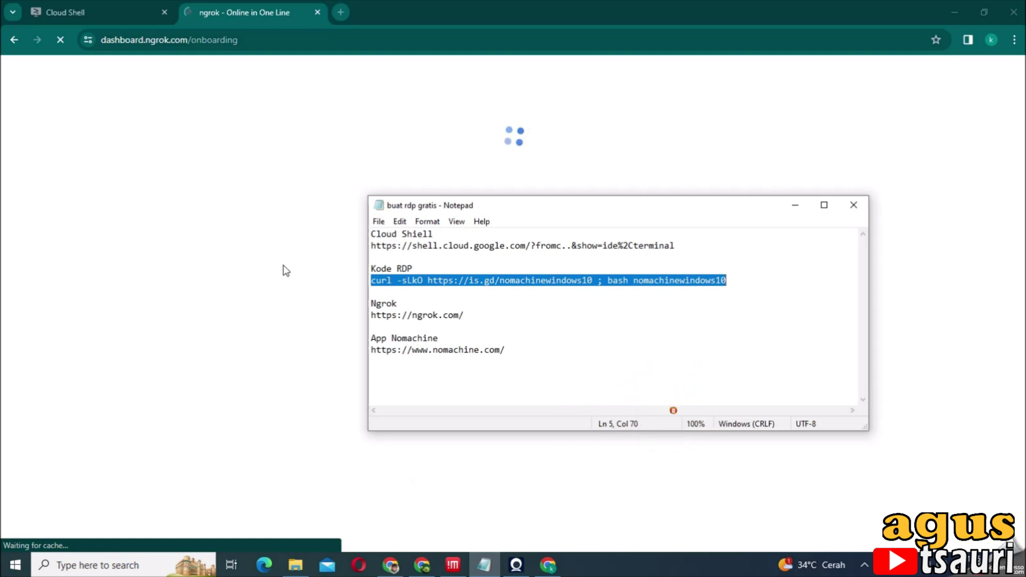
pyautogui.click(289, 337)
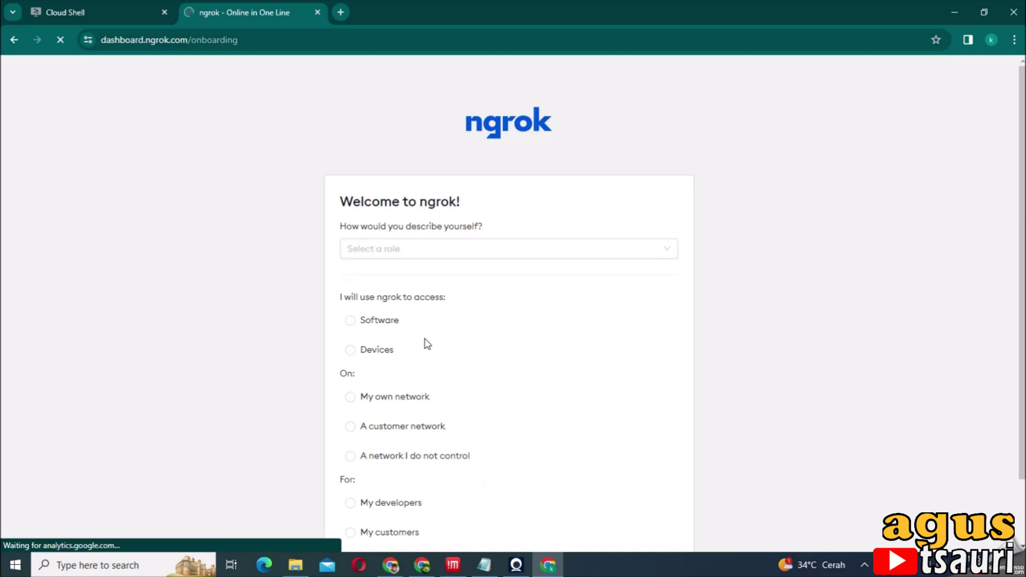
# - Answer the ngrok welcome survey with Devices as the use and Engineering Leader as role
pyautogui.click(369, 322)
pyautogui.scroll(-1, 415, 339)
pyautogui.click(462, 178)
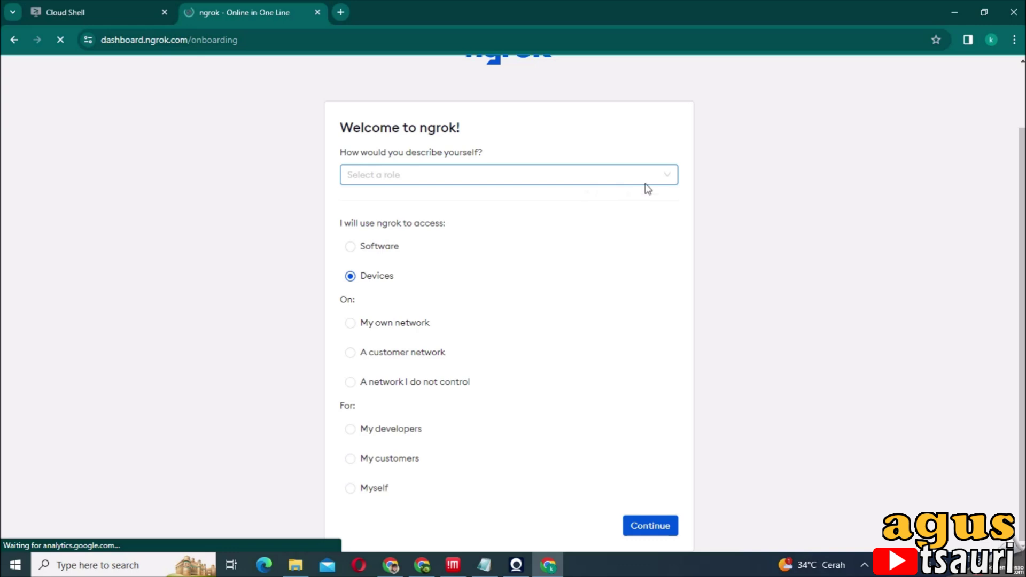
pyautogui.click(664, 181)
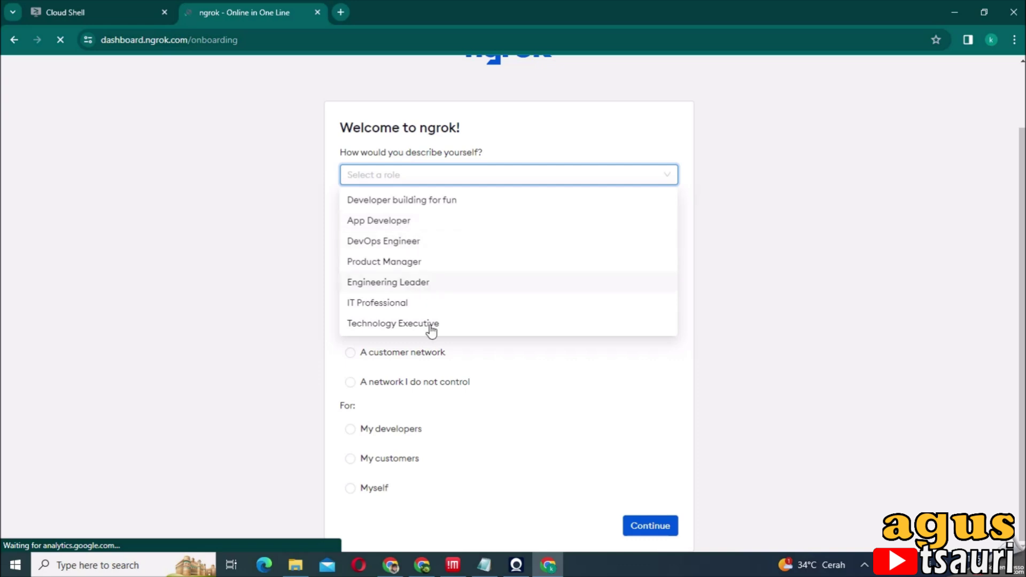
pyautogui.click(402, 283)
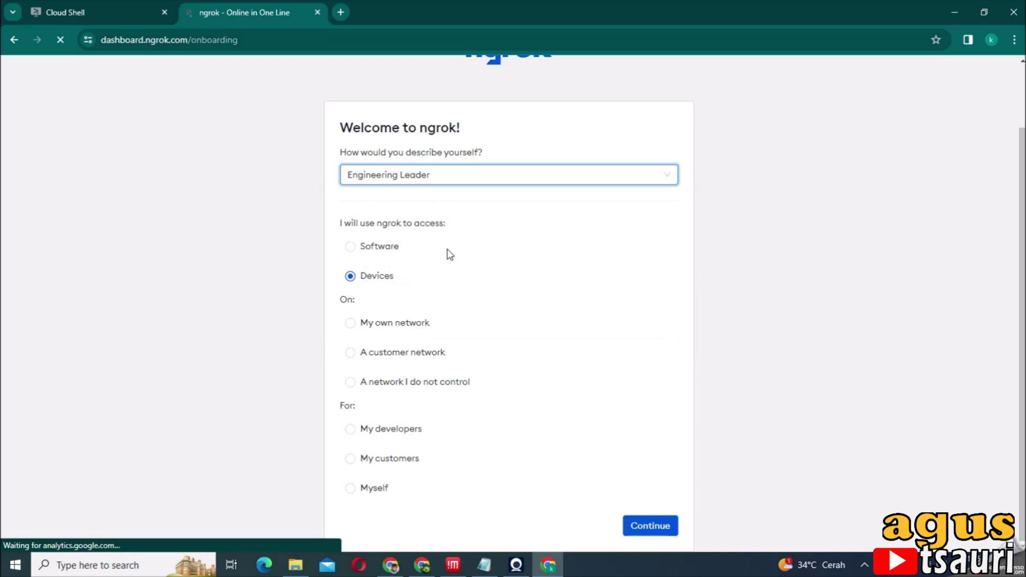
# - Choose My own network, My customers and Myself, then submit the welcome survey
pyautogui.click(385, 323)
pyautogui.click(398, 461)
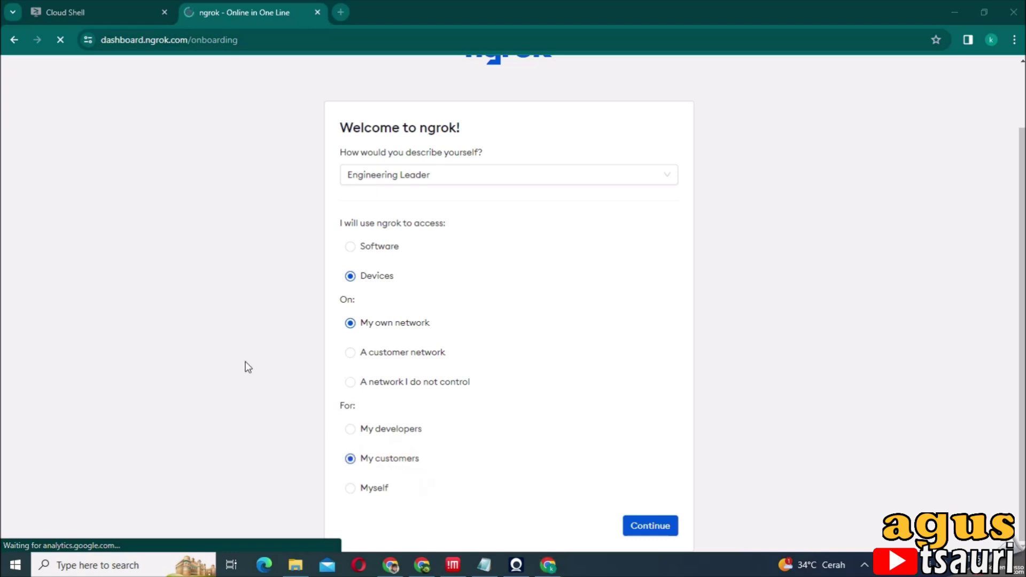
pyautogui.click(372, 488)
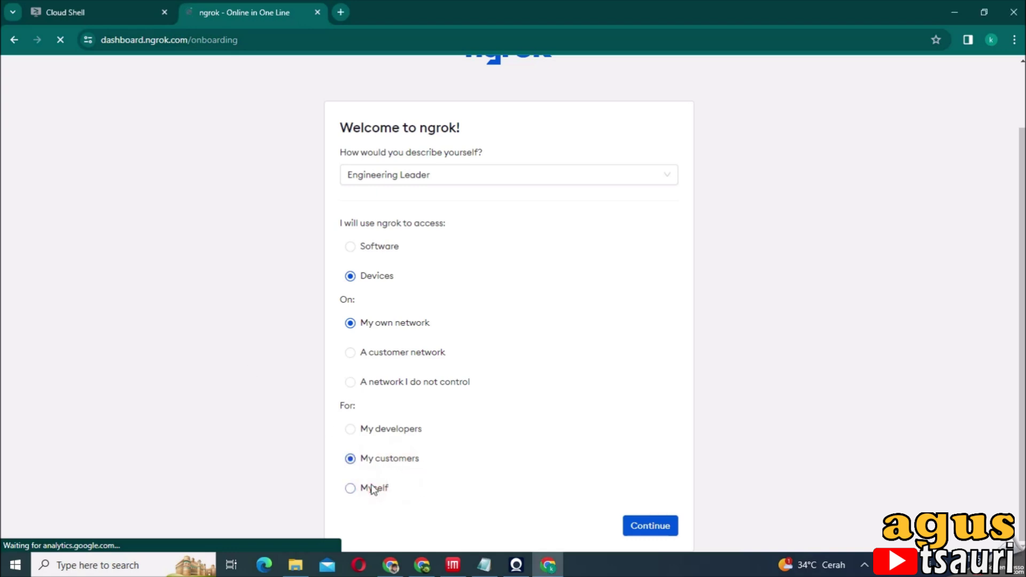
pyautogui.click(631, 528)
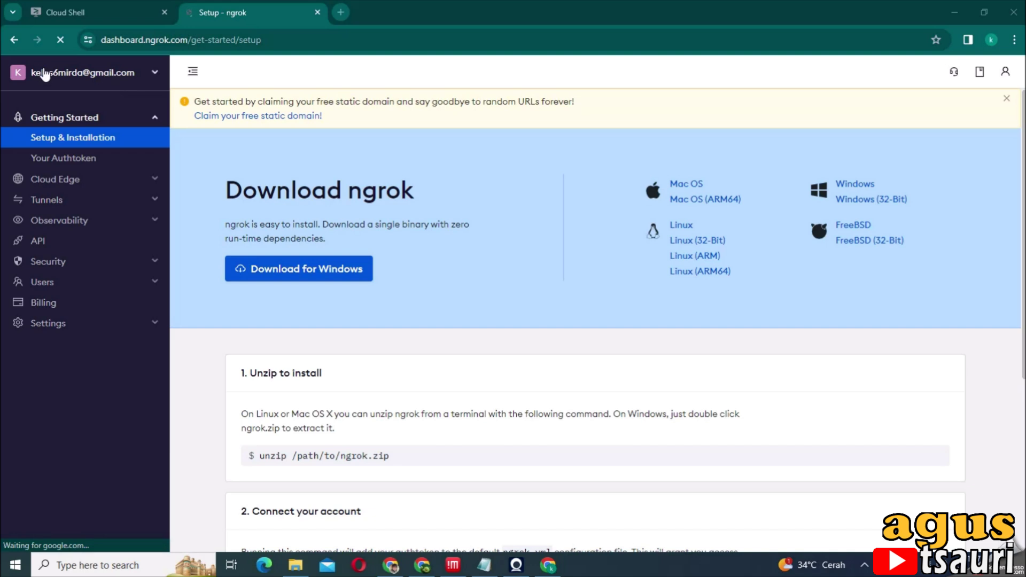
pyautogui.click(72, 163)
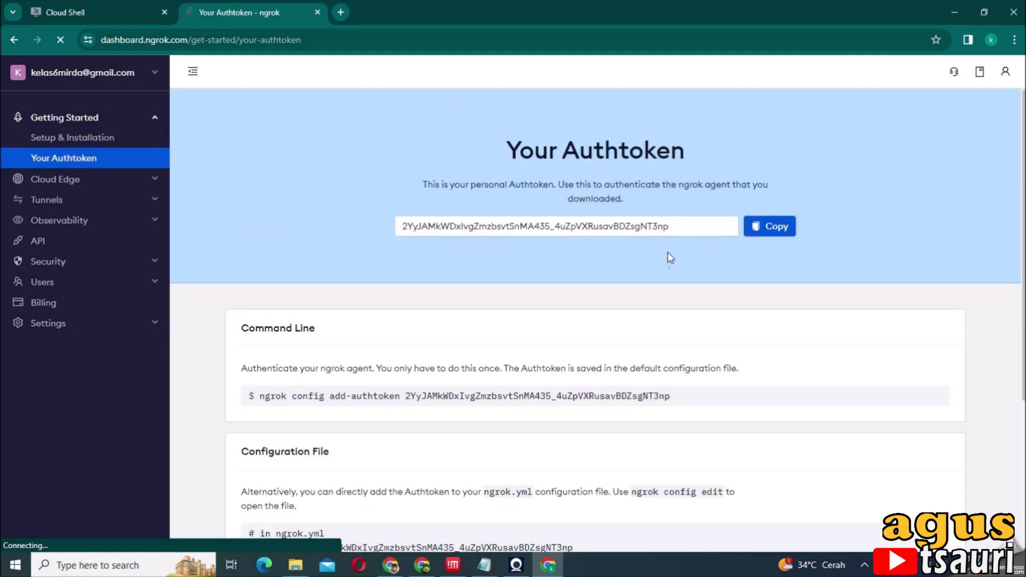
# - Copy the ngrok authtoken to the clipboard and return to the Cloud Shell tab
pyautogui.click(768, 235)
pyautogui.click(73, 7)
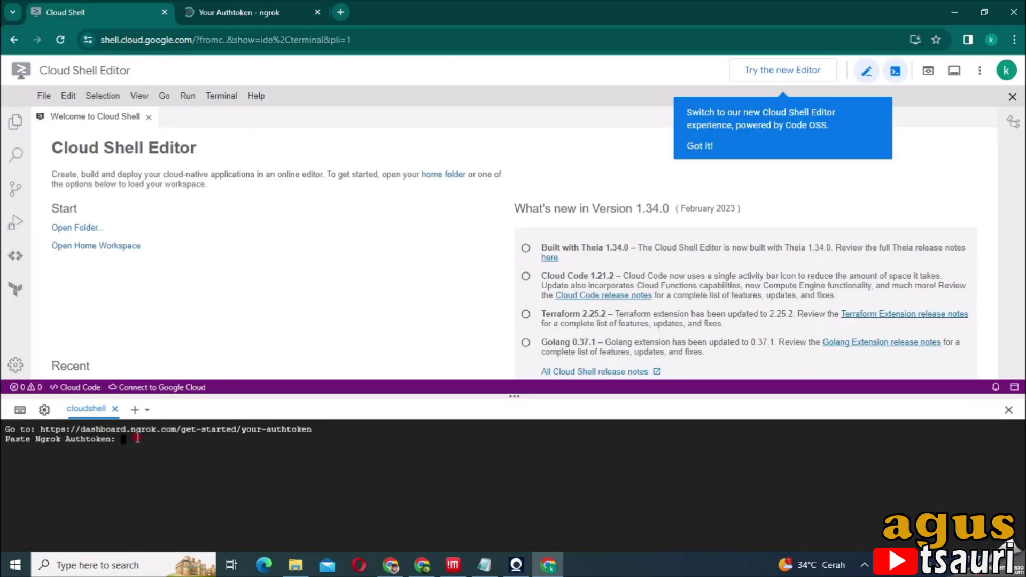
# - Paste the ngrok authtoken and pick the 'au' region so the script reports connection details
pyautogui.hotkey('ctrl', 'v')
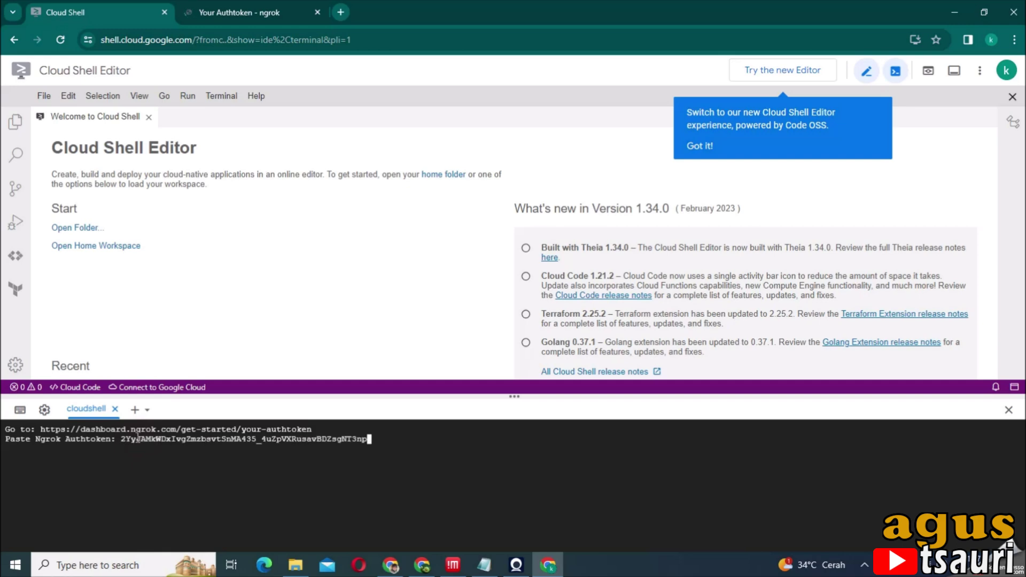
pyautogui.press('Return')
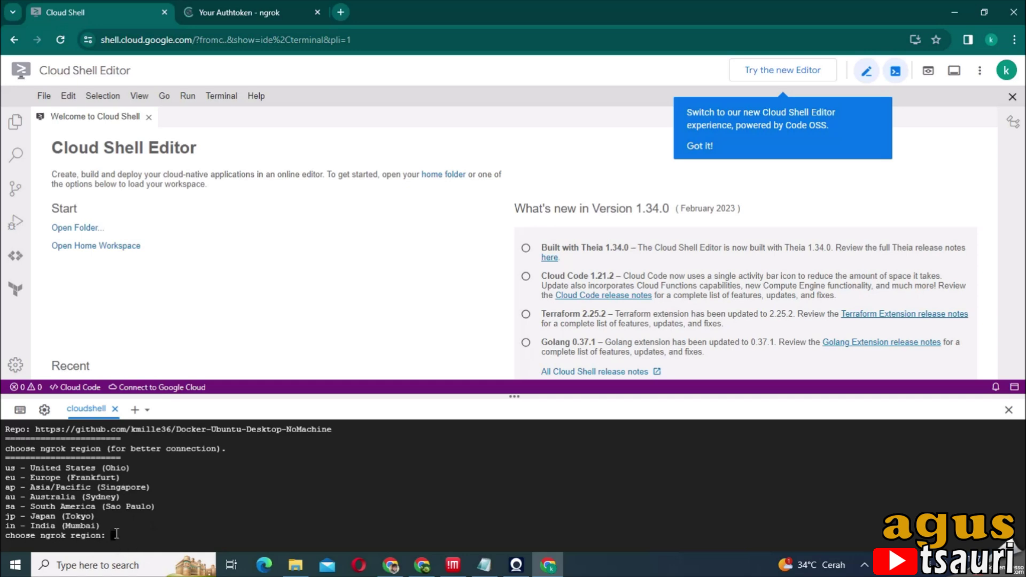
pyautogui.write('au')
pyautogui.press('Return')
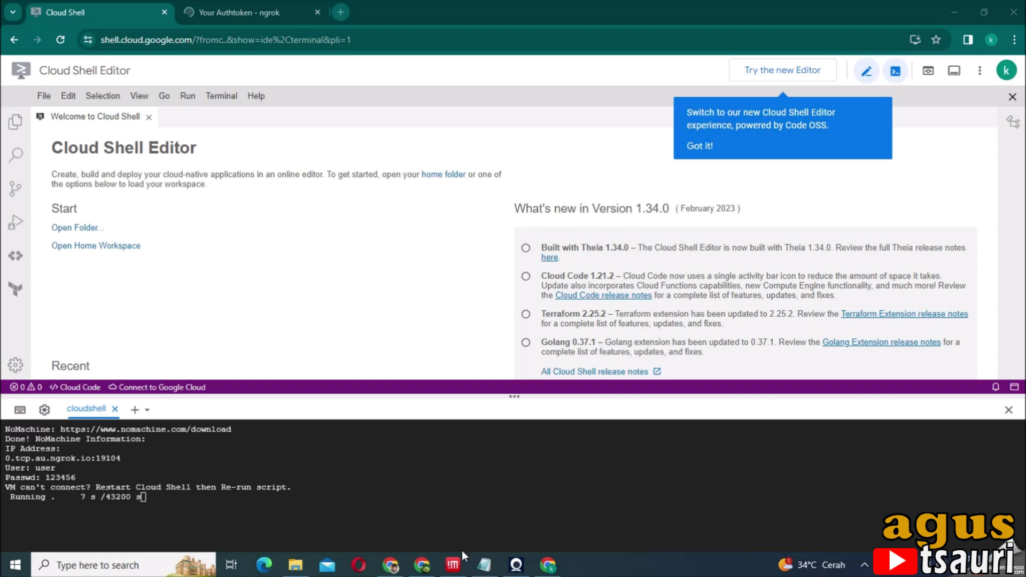
pyautogui.click(453, 565)
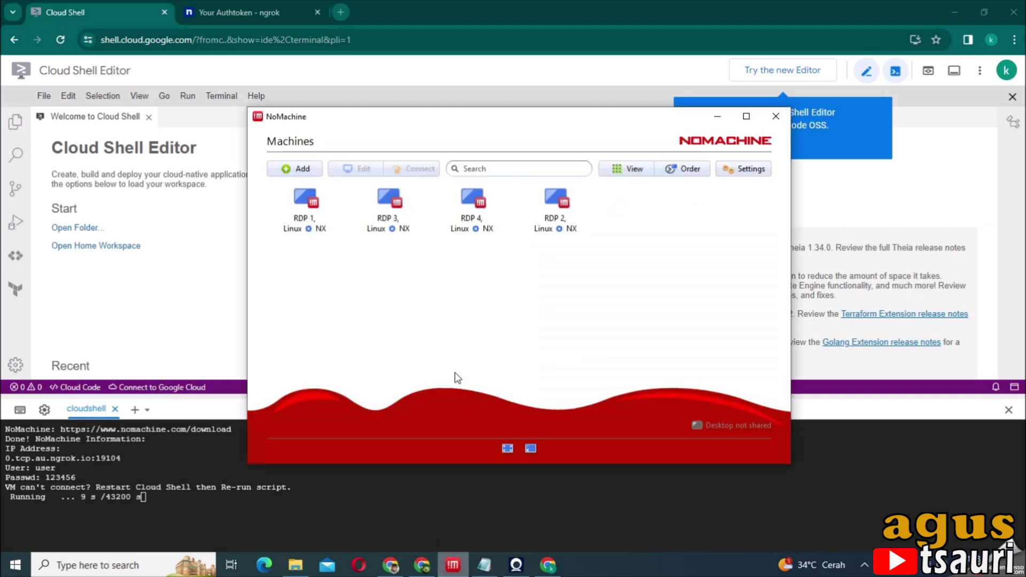
# - Change the RDP 1 connection's host from 6.tcp.eu.ngrok.io to 0.tcp.au.ngrok.io
pyautogui.click(306, 221)
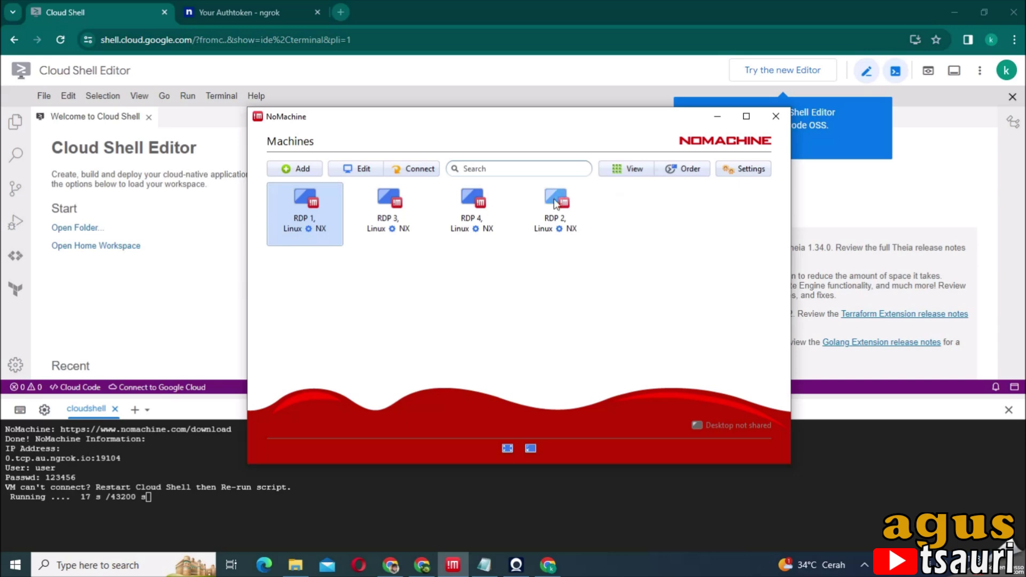
pyautogui.click(360, 169)
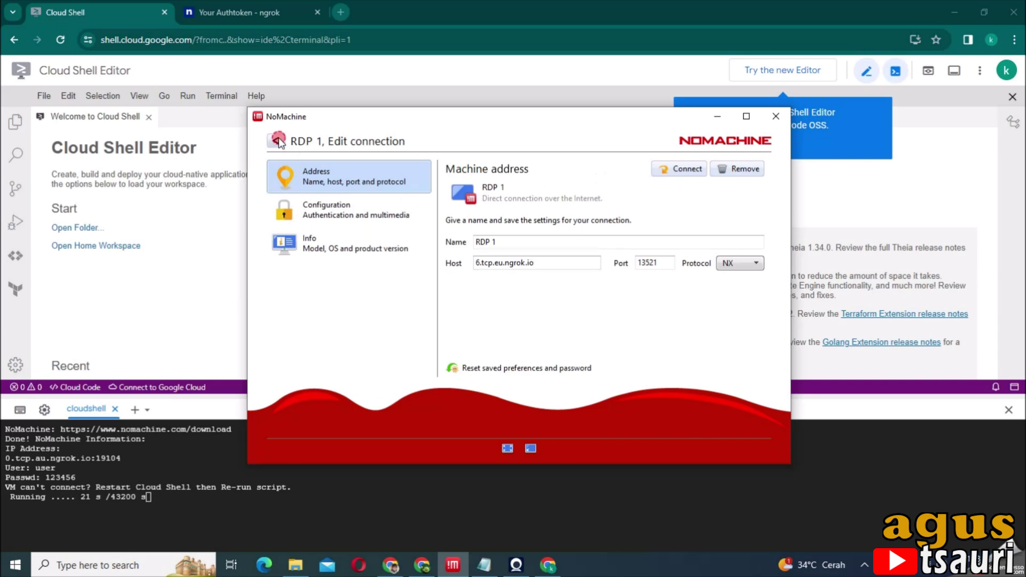
pyautogui.click(277, 140)
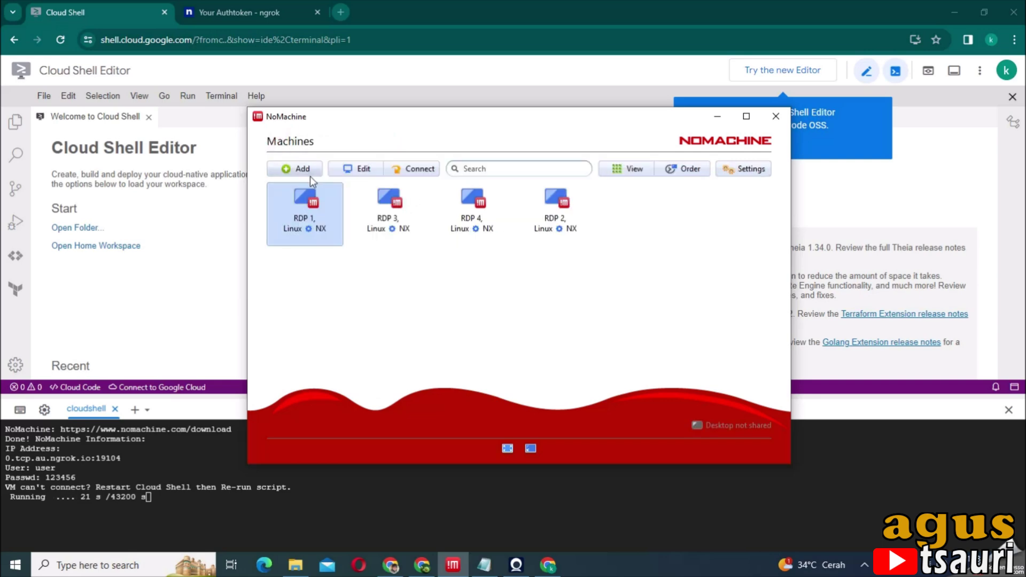
pyautogui.click(357, 169)
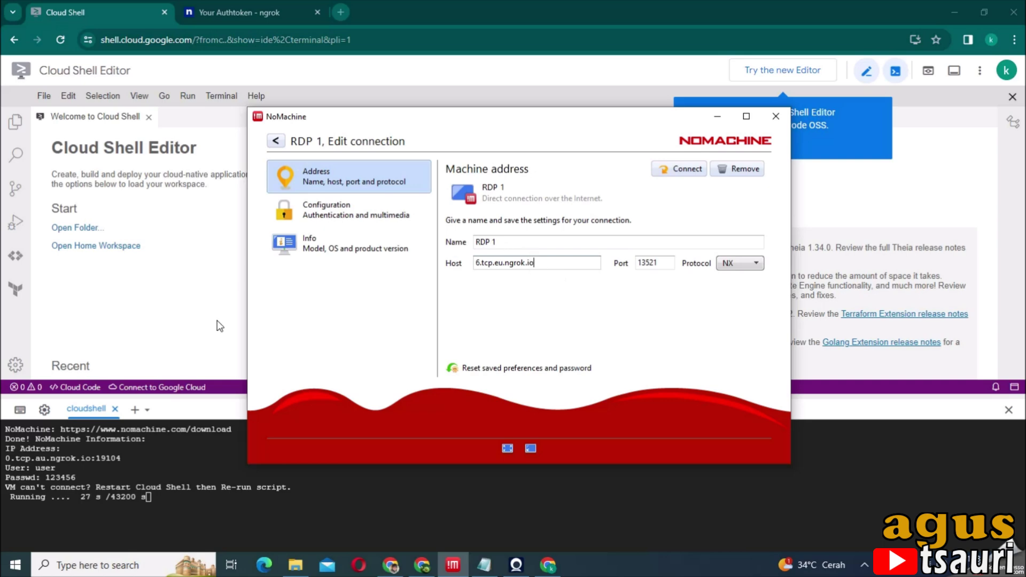
pyautogui.click(19, 462)
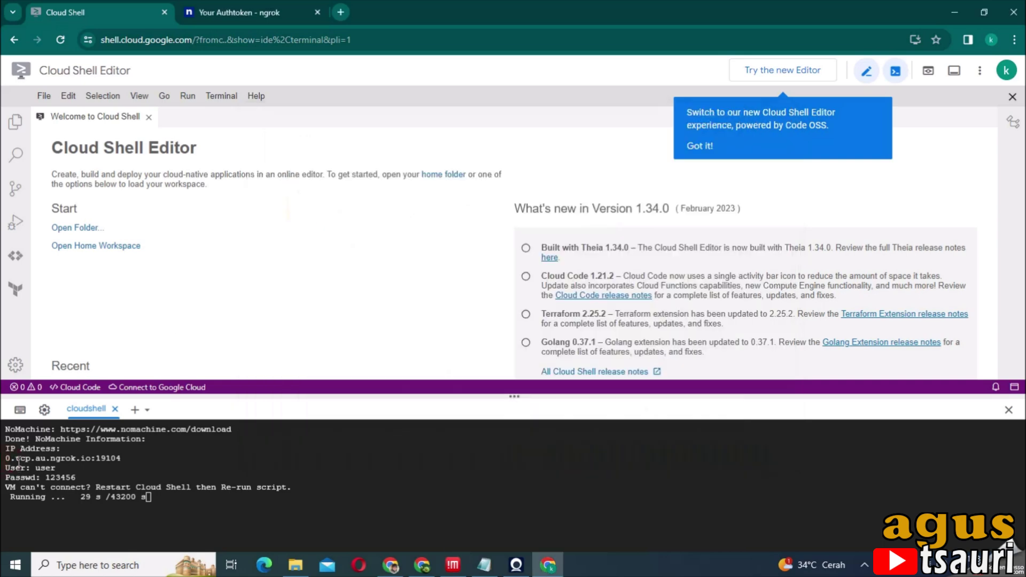
pyautogui.moveTo(6, 458); pyautogui.dragTo(92, 458)
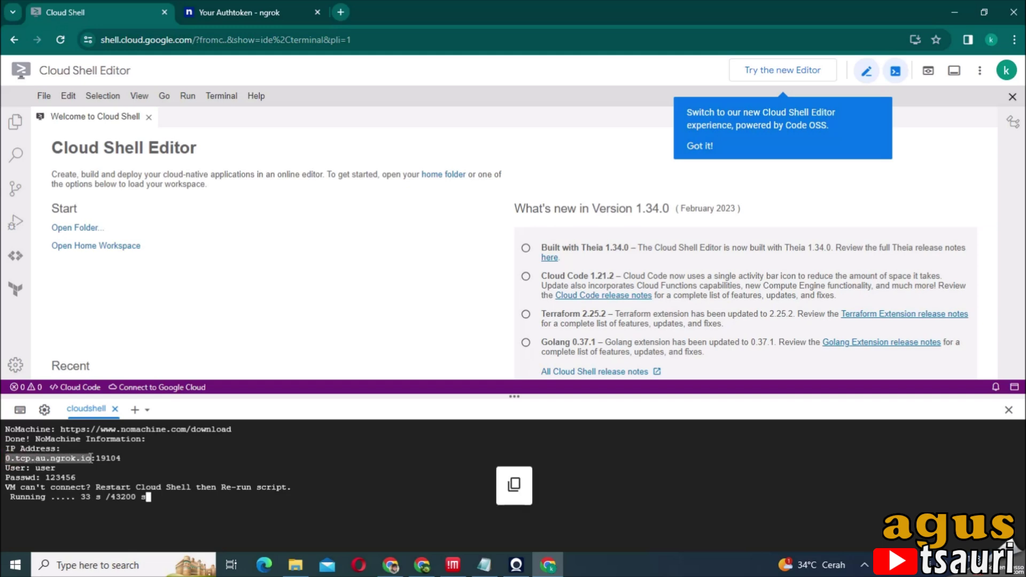
pyautogui.click(266, 564)
pyautogui.click(453, 565)
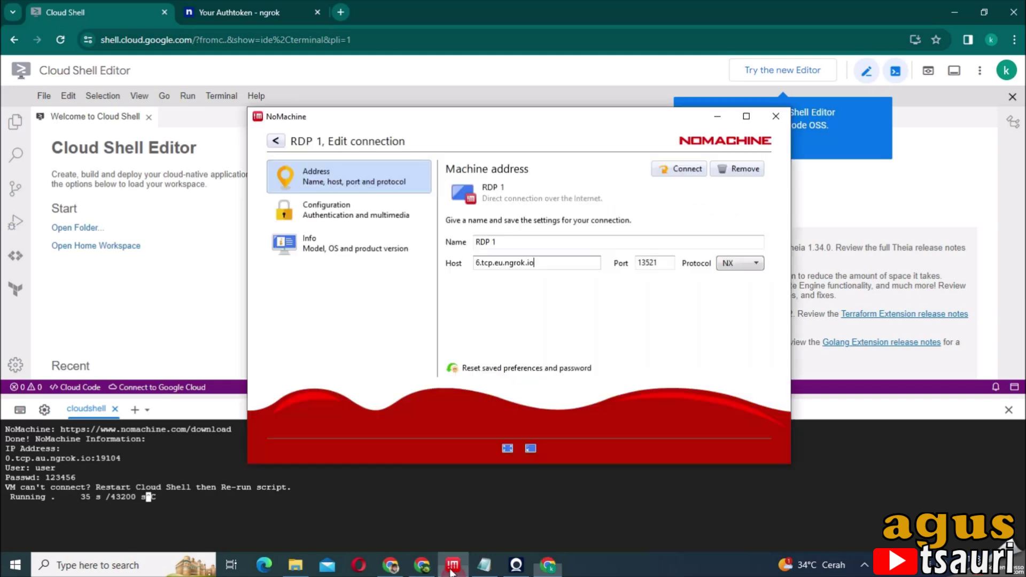
pyautogui.moveTo(535, 263); pyautogui.dragTo(470, 253)
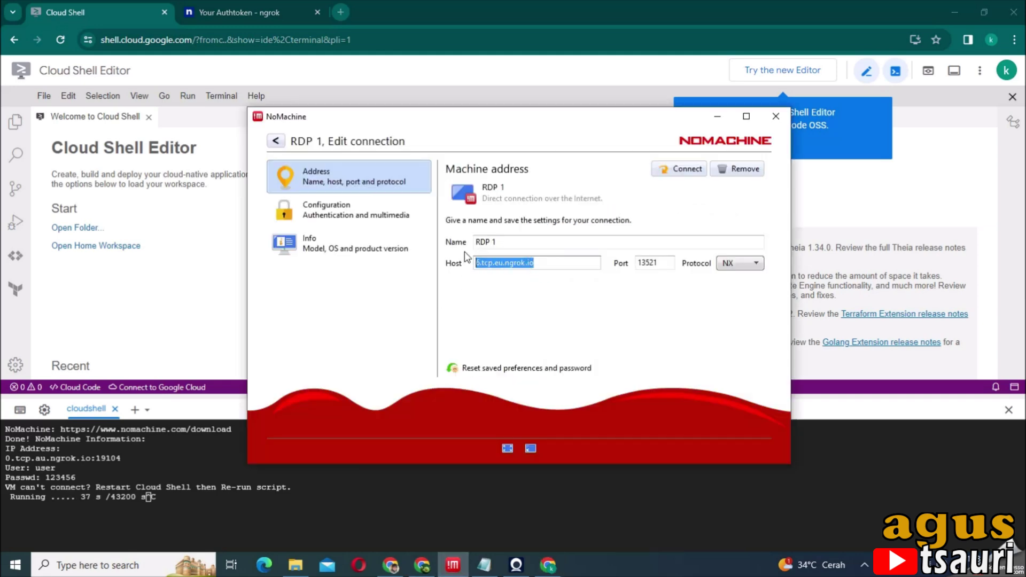
pyautogui.write('0.tcp.au.ngrok.io')
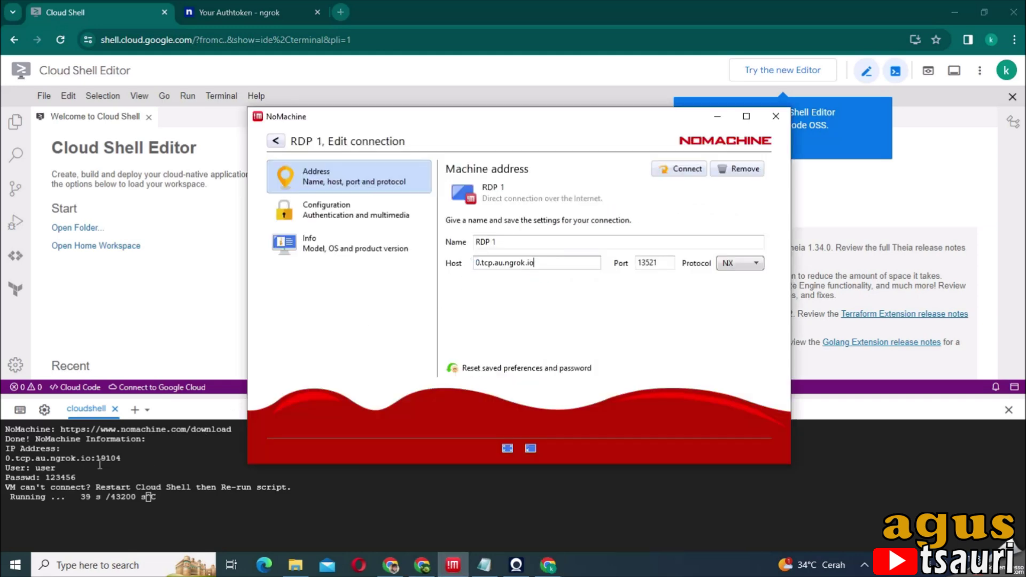
# - Replace port 13521 with 19104 from the terminal and connect to RDP 1
pyautogui.click(98, 461)
pyautogui.moveTo(96, 458); pyautogui.dragTo(124, 458)
pyautogui.hotkey('ctrl', 'c')
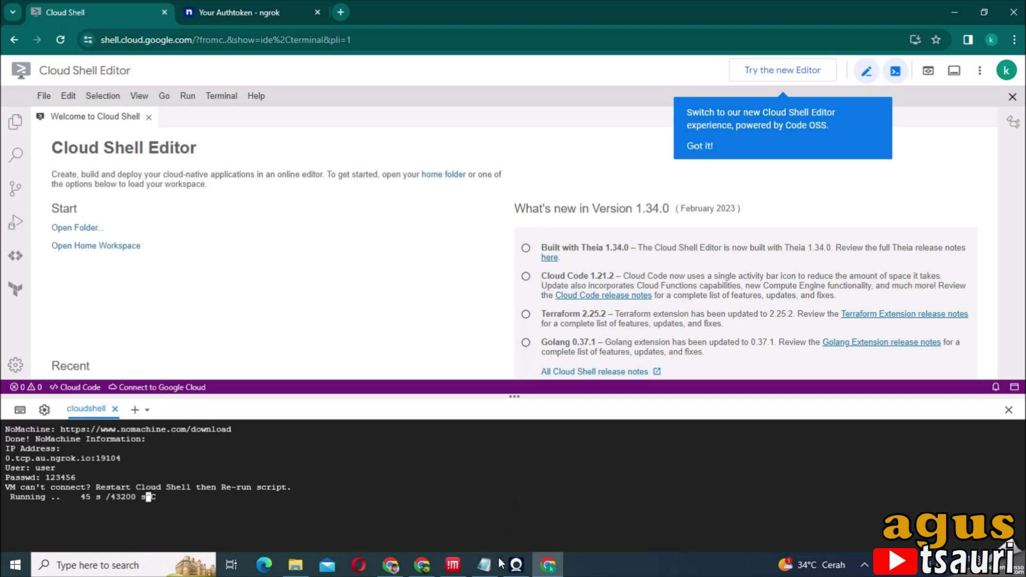
pyautogui.click(452, 565)
pyautogui.click(657, 264)
pyautogui.moveTo(662, 264); pyautogui.dragTo(629, 267)
pyautogui.write('19104')
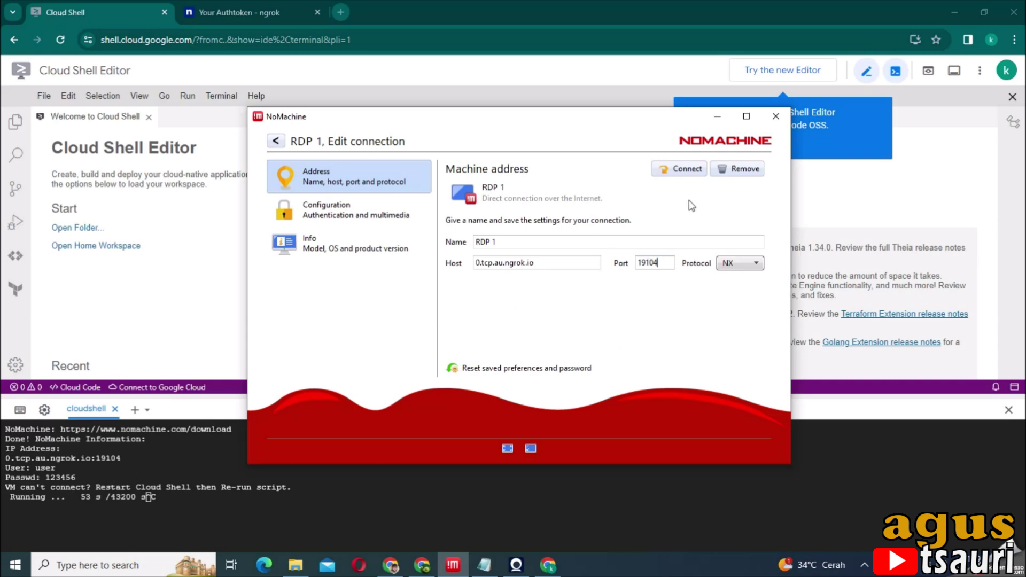
pyautogui.click(674, 174)
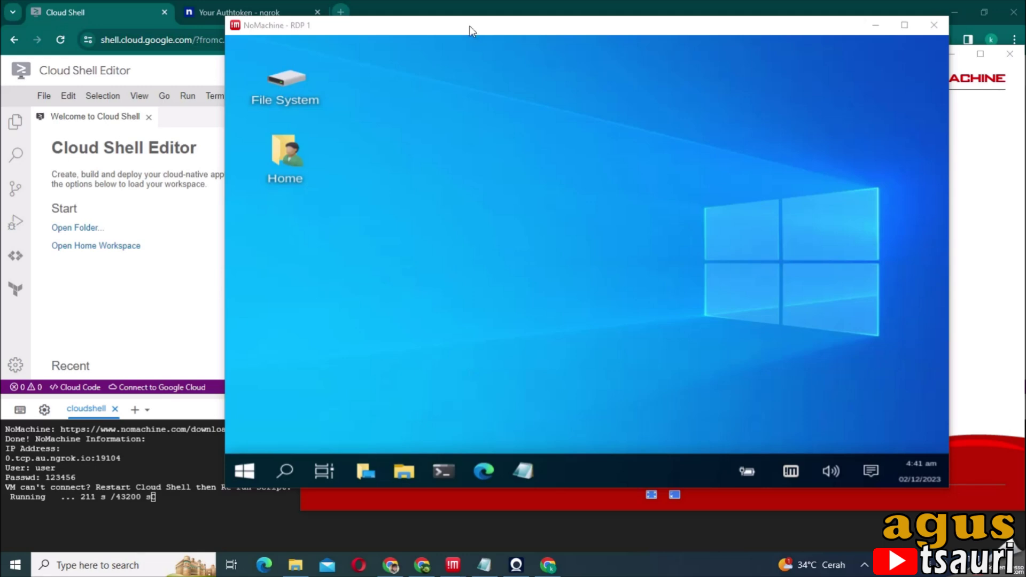
# - Reposition the RDP 1 remote desktop window on screen
pyautogui.moveTo(471, 30); pyautogui.dragTo(387, 41)
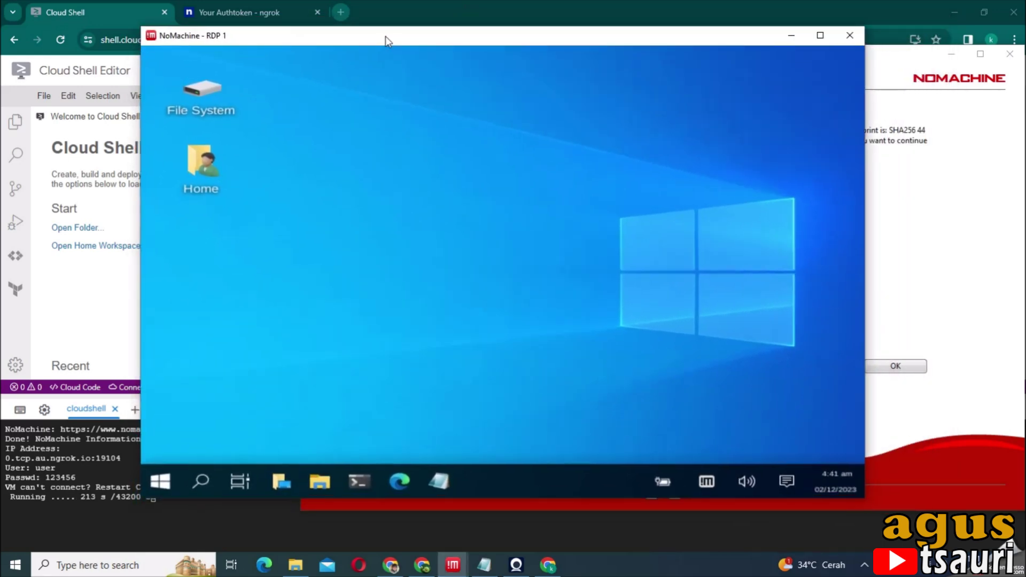
pyautogui.moveTo(388, 41); pyautogui.dragTo(392, 48)
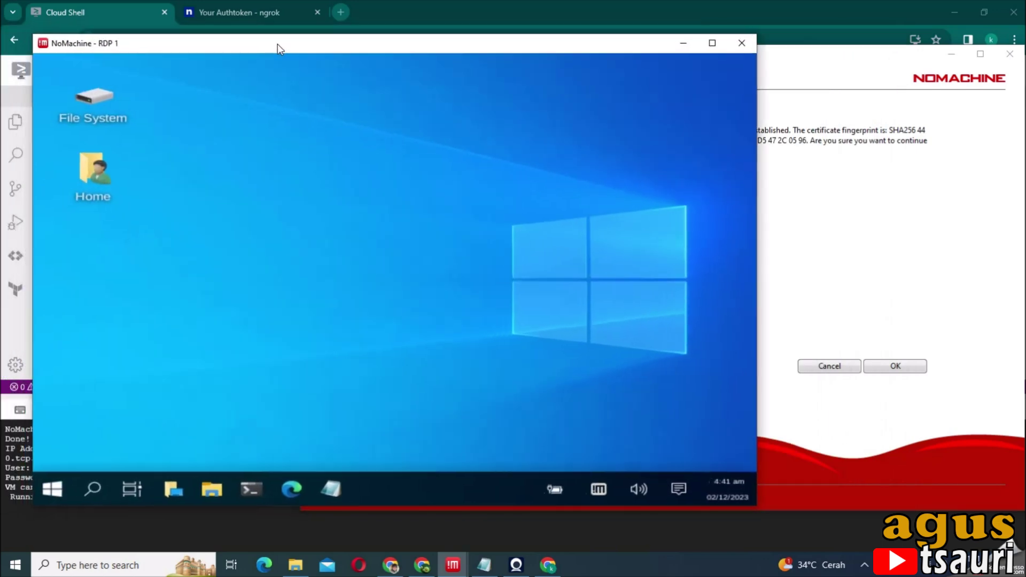
pyautogui.moveTo(392, 48); pyautogui.dragTo(436, 55)
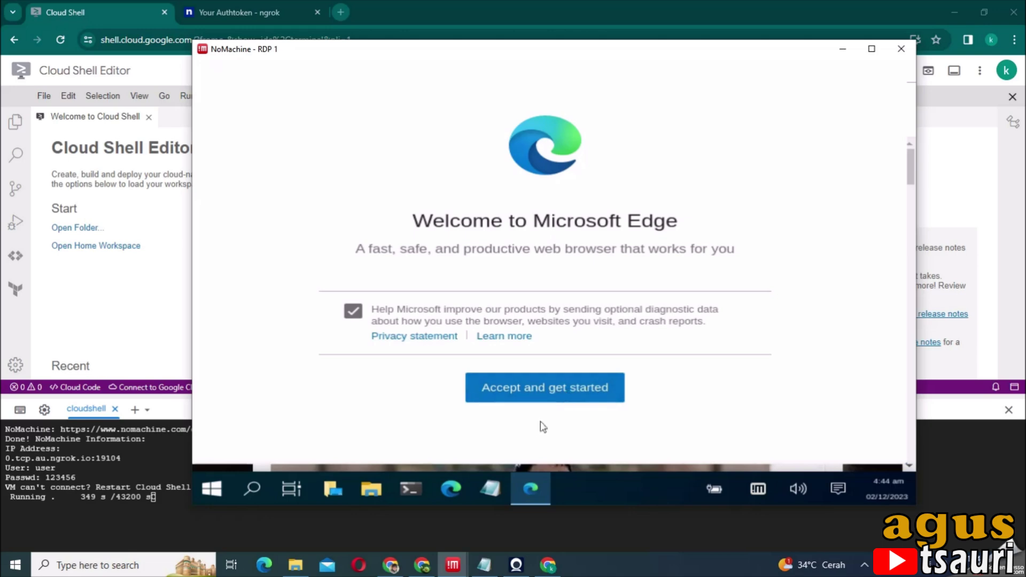
# - Accept Edge's welcome, confirm the Inspirational new tab layout and skip sync setup
pyautogui.click(528, 396)
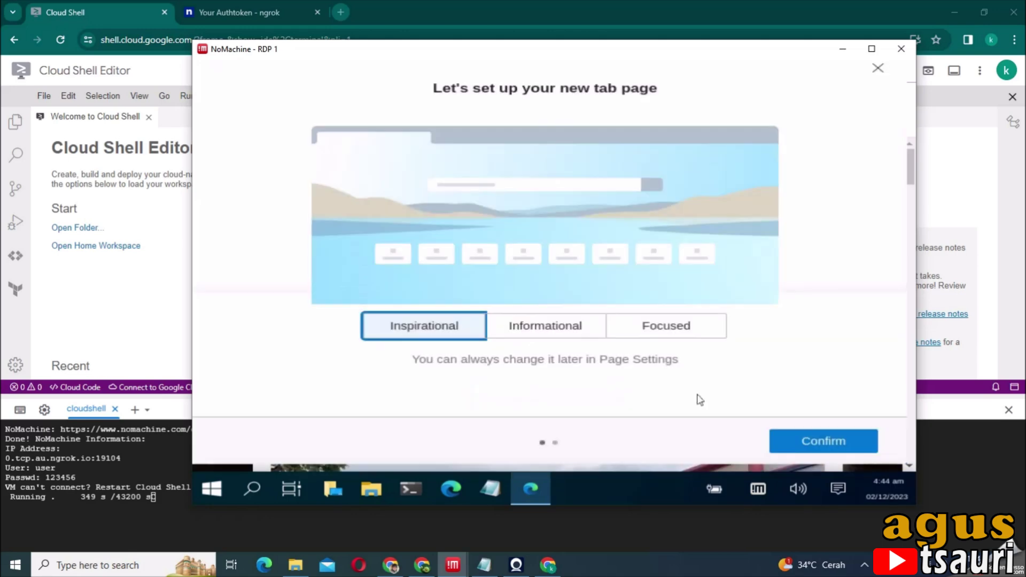
pyautogui.click(807, 448)
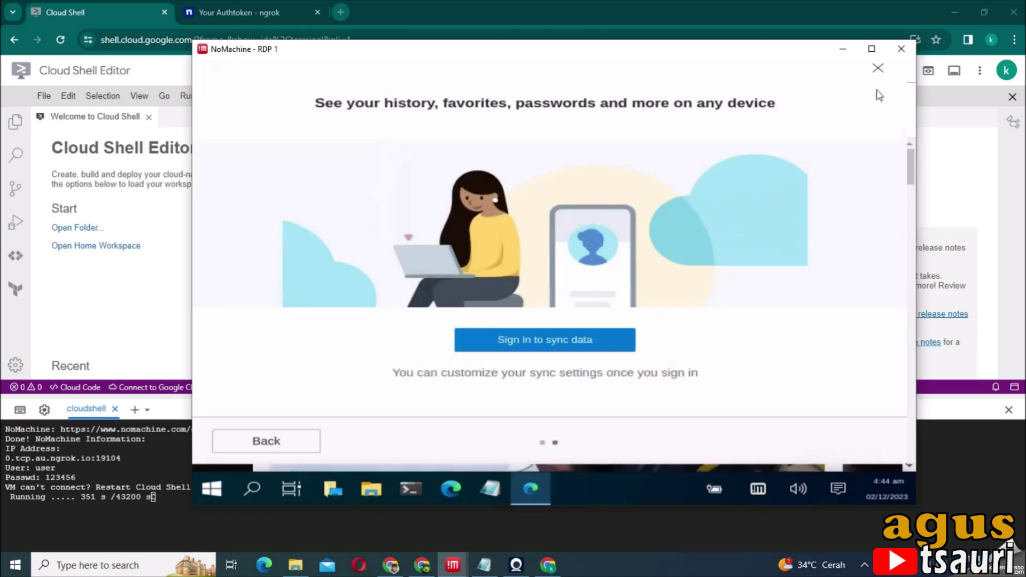
pyautogui.click(877, 71)
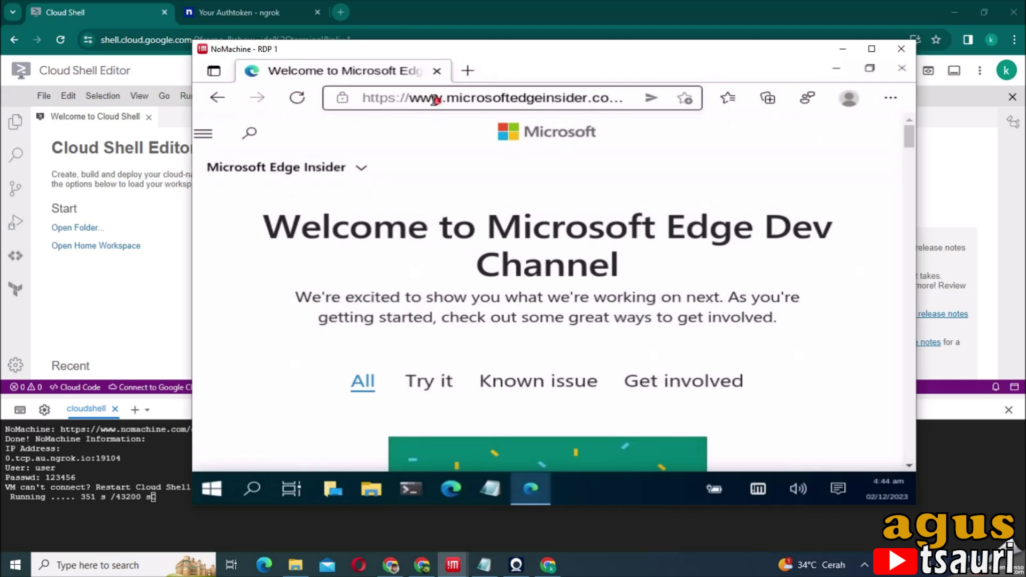
pyautogui.click(433, 100)
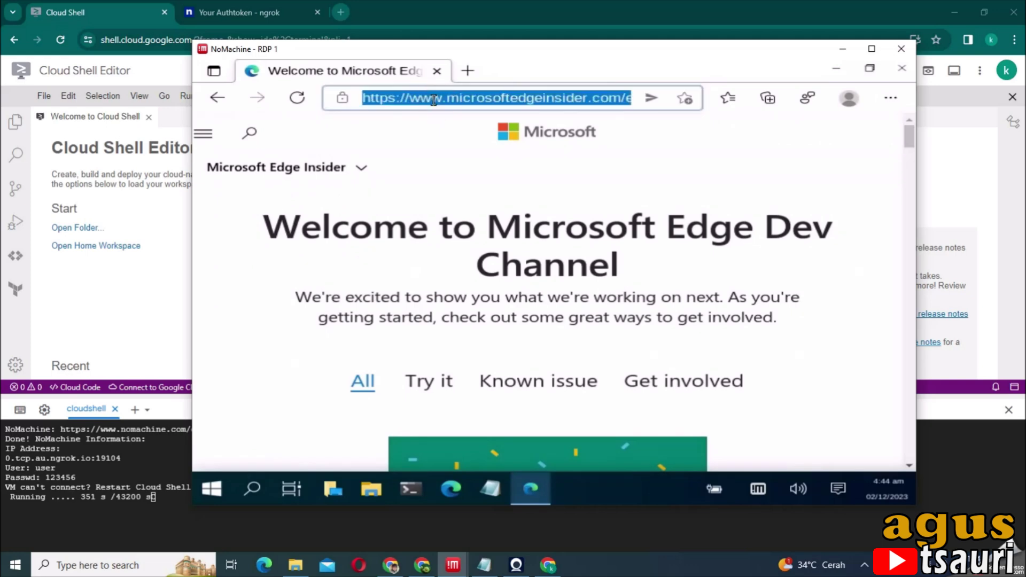
# - Search for 'speed test' and open the Speedtest by Ookla result, accepting its privacy notice
pyautogui.write('cek')
pyautogui.press('BackSpace')
pyautogui.press('BackSpace')
pyautogui.press('BackSpace')
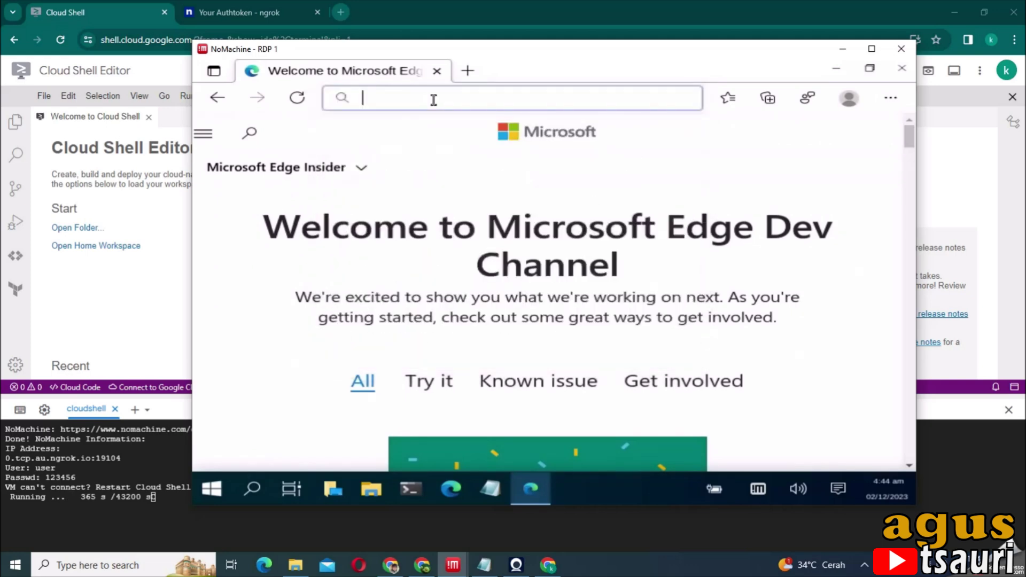
pyautogui.write('speed test')
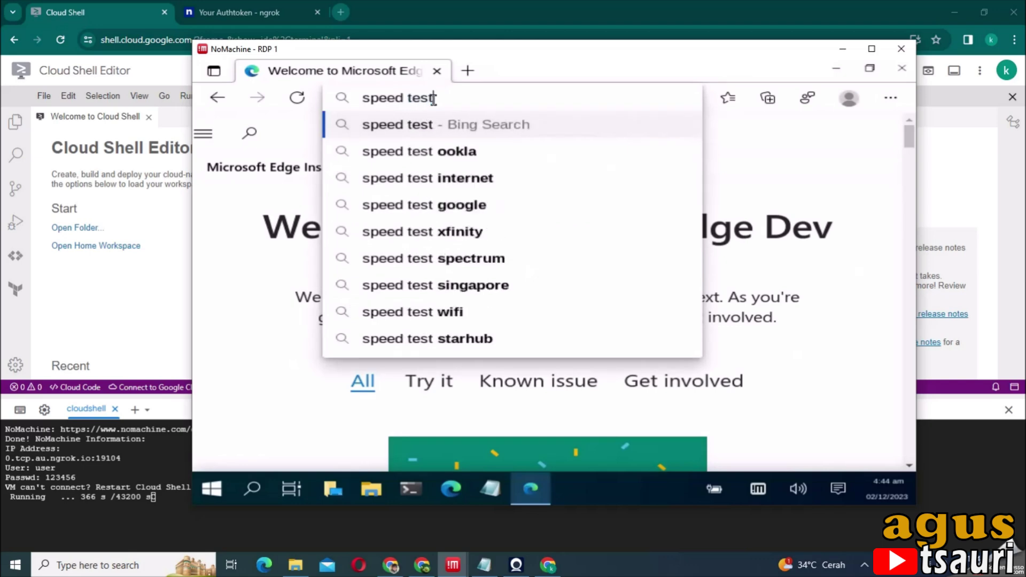
pyautogui.press('Return')
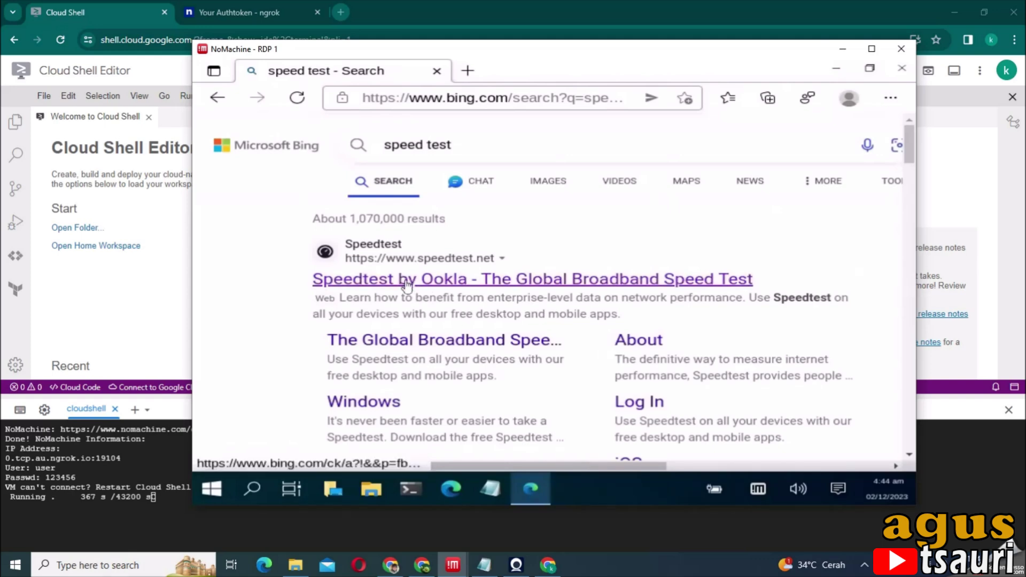
pyautogui.click(406, 283)
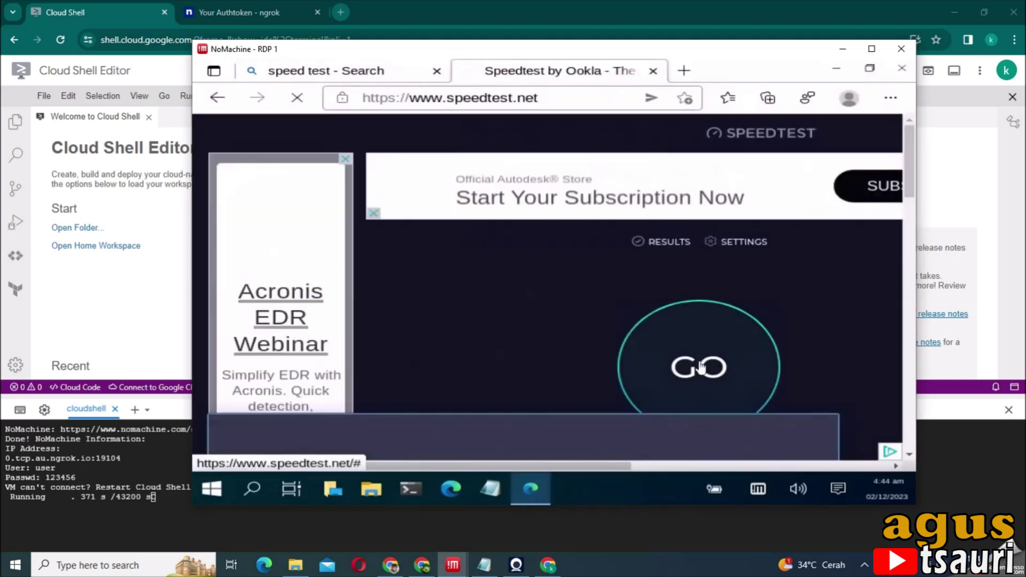
pyautogui.click(742, 426)
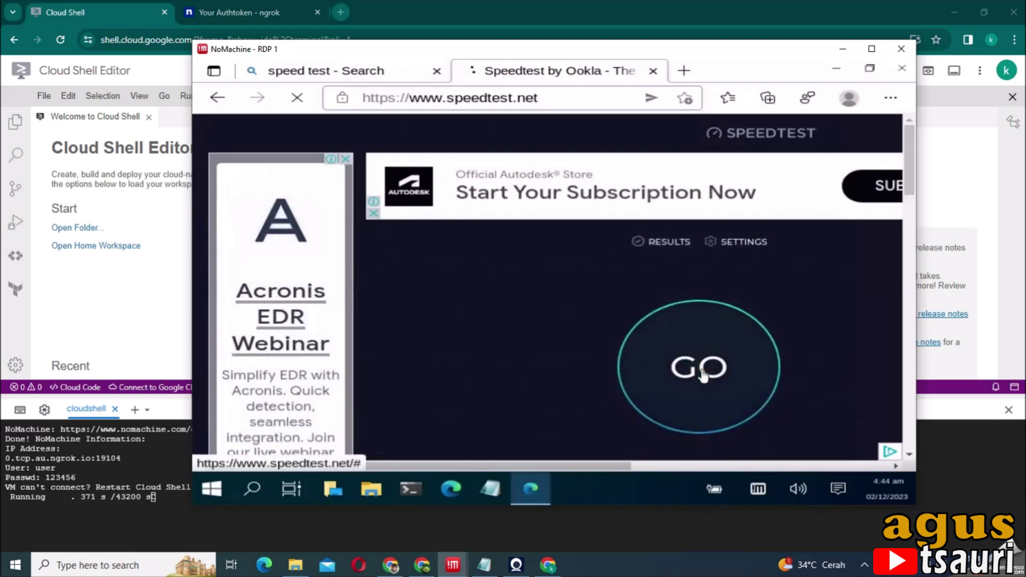
# - Start the speed test in the enlarged remote window and watch it reach 963.08 Mbps download
pyautogui.click(704, 376)
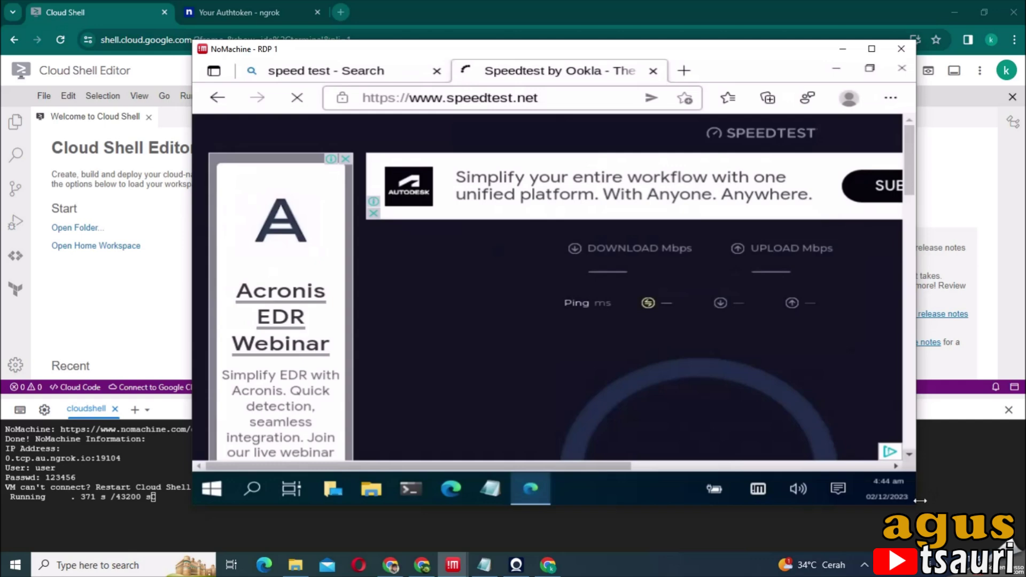
pyautogui.moveTo(917, 40); pyautogui.dragTo(968, 0)
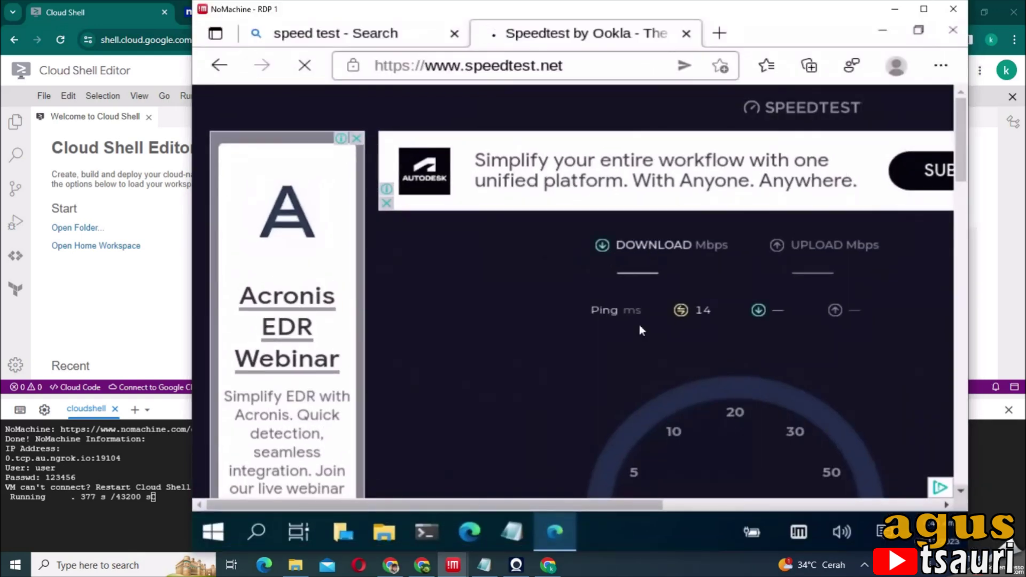
pyautogui.scroll(-2, 788, 338)
pyautogui.scroll(-2, 788, 335)
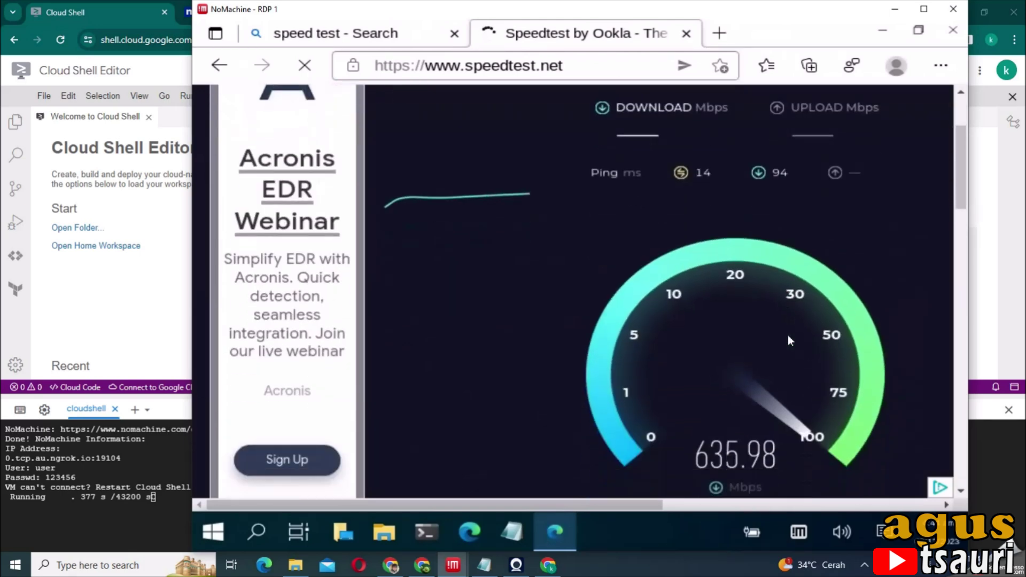
pyautogui.scroll(1, 868, 337)
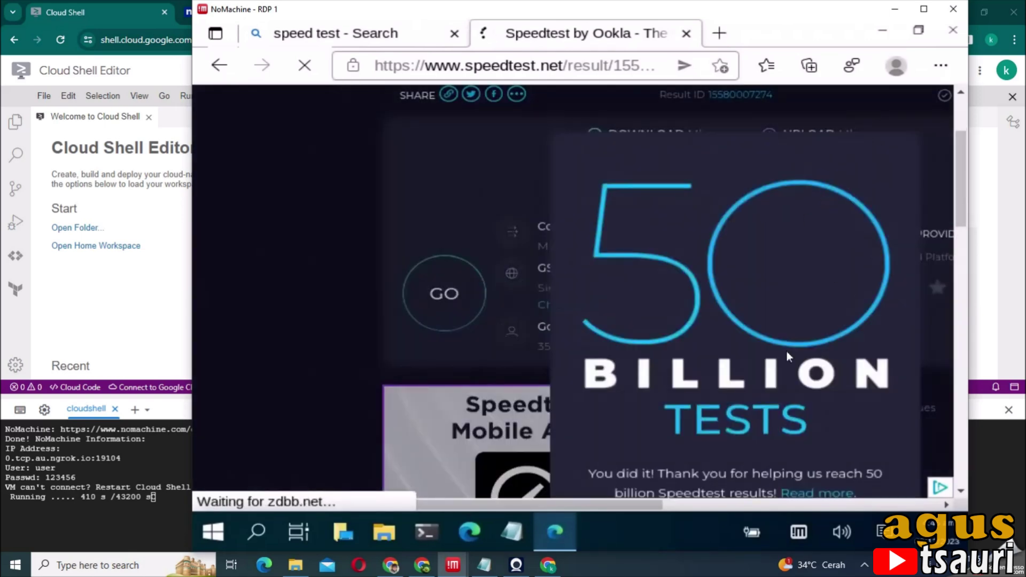
# - Close the '50 Billion Tests' popup to reveal the 963.08/1241.54 Mbps results
pyautogui.scroll(-3, 794, 383)
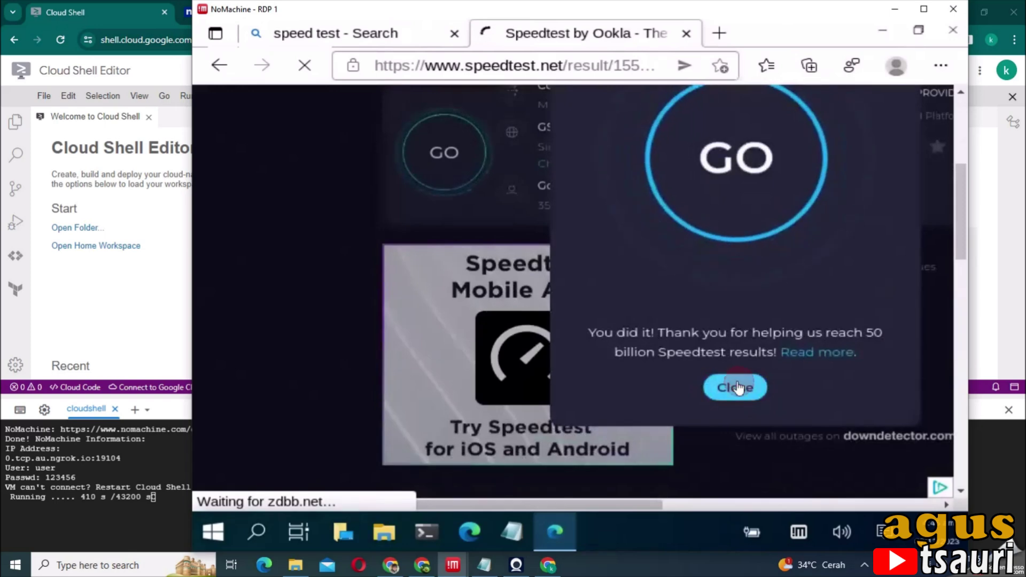
pyautogui.click(739, 387)
pyautogui.scroll(5, 765, 343)
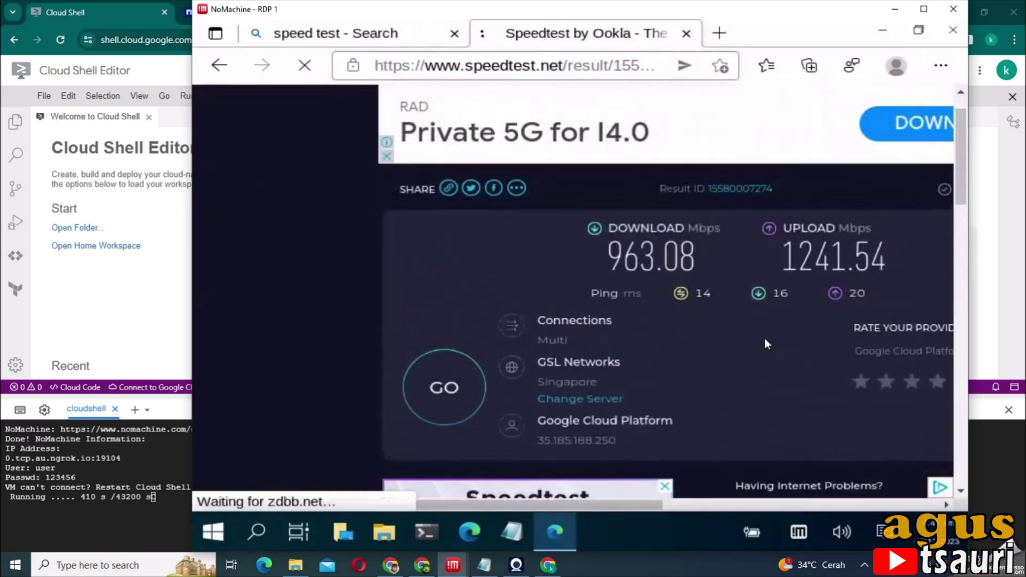